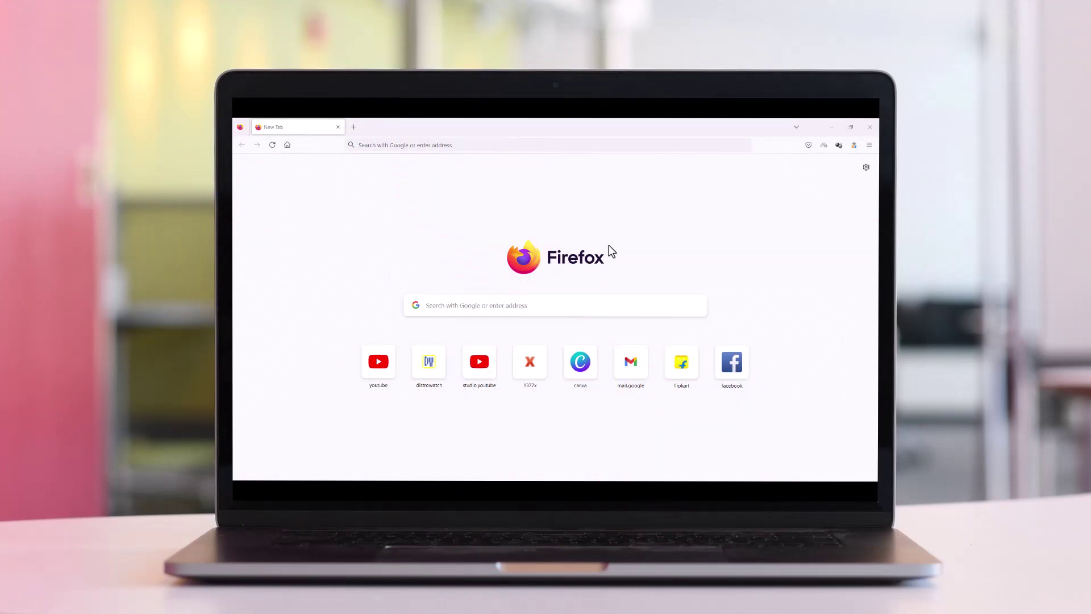
Search the web for scrcpy and open the Genymobile scrcpy repository on GitHub.
click(492, 306)
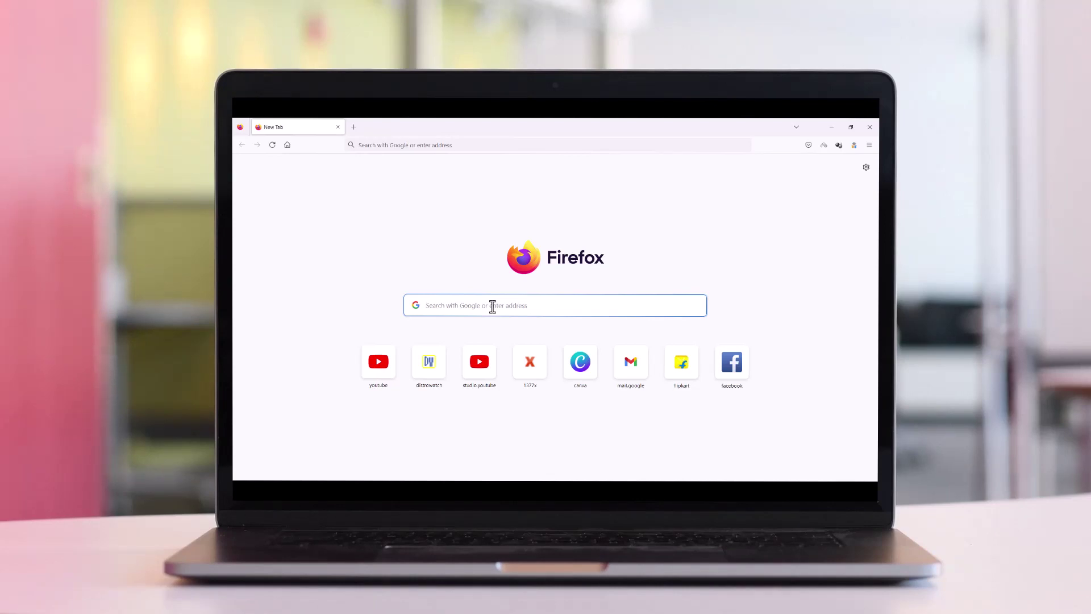
text(scrcpy)
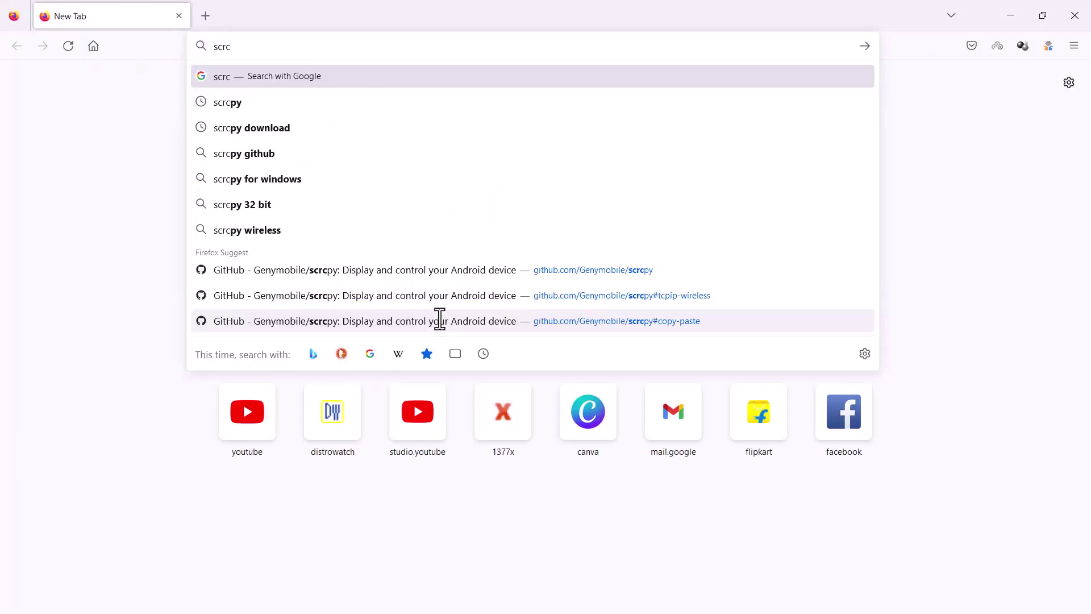
key(Return)
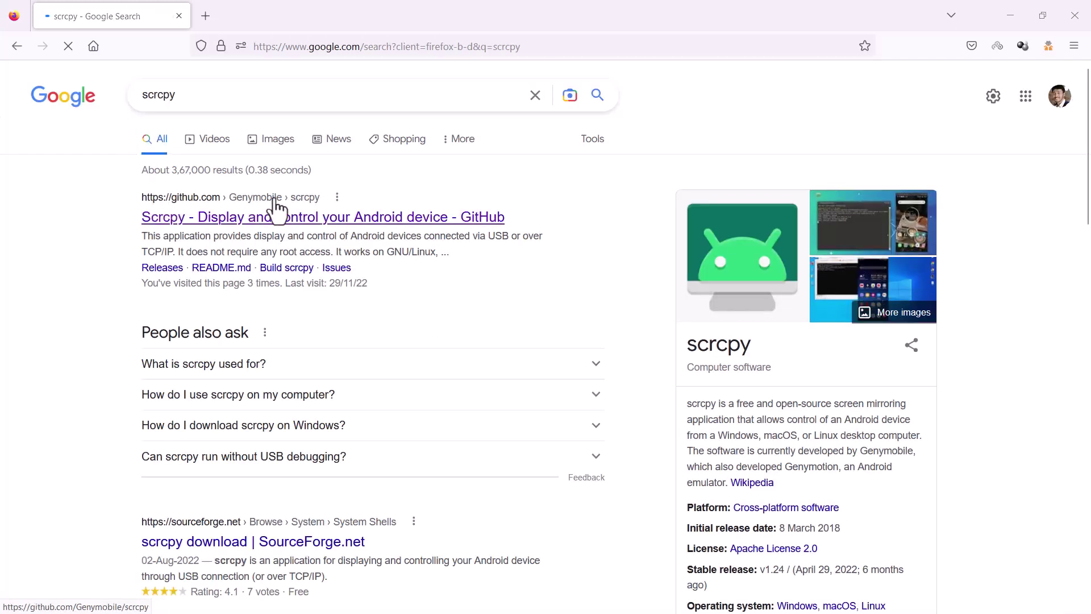
click(279, 223)
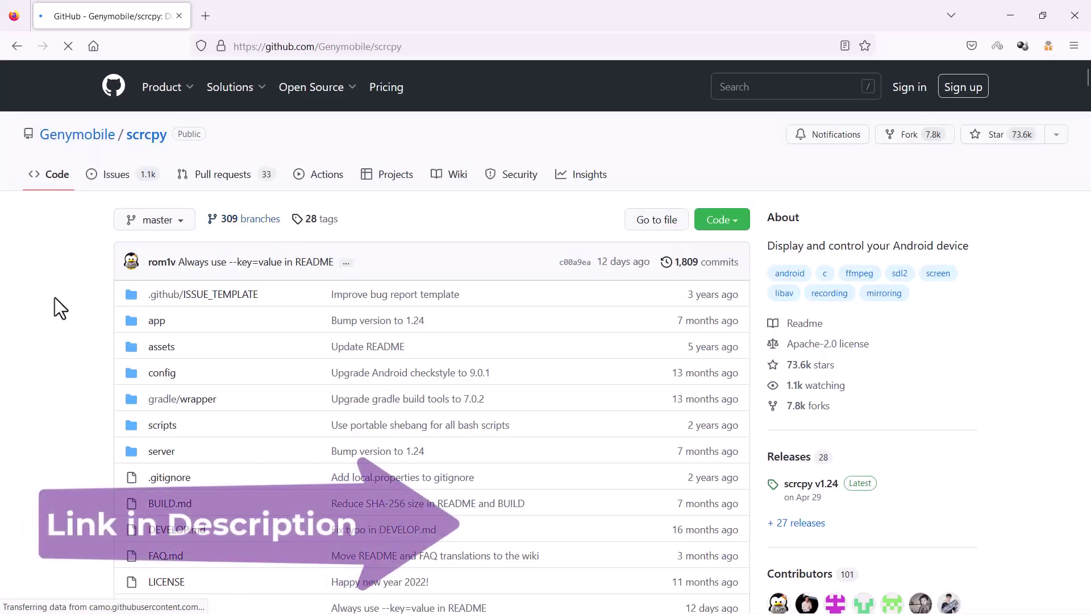
Examine the README's introduction, focus points, feature list and Android device requirements for scrcpy.
scroll(55, 297, down, 4)
scroll(54, 298, down, 10)
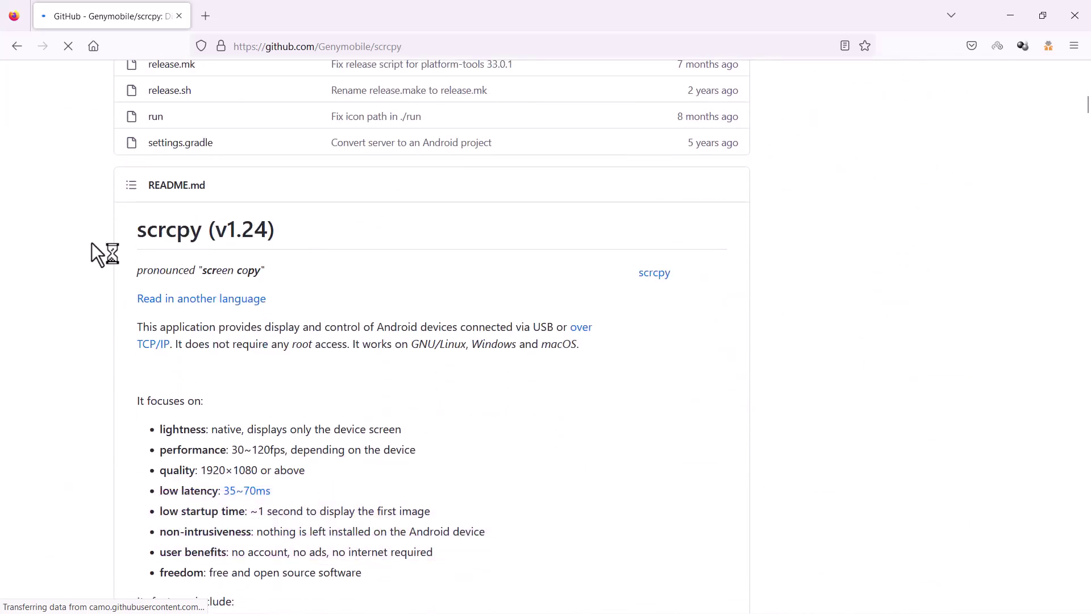
scroll(84, 371, down, 2)
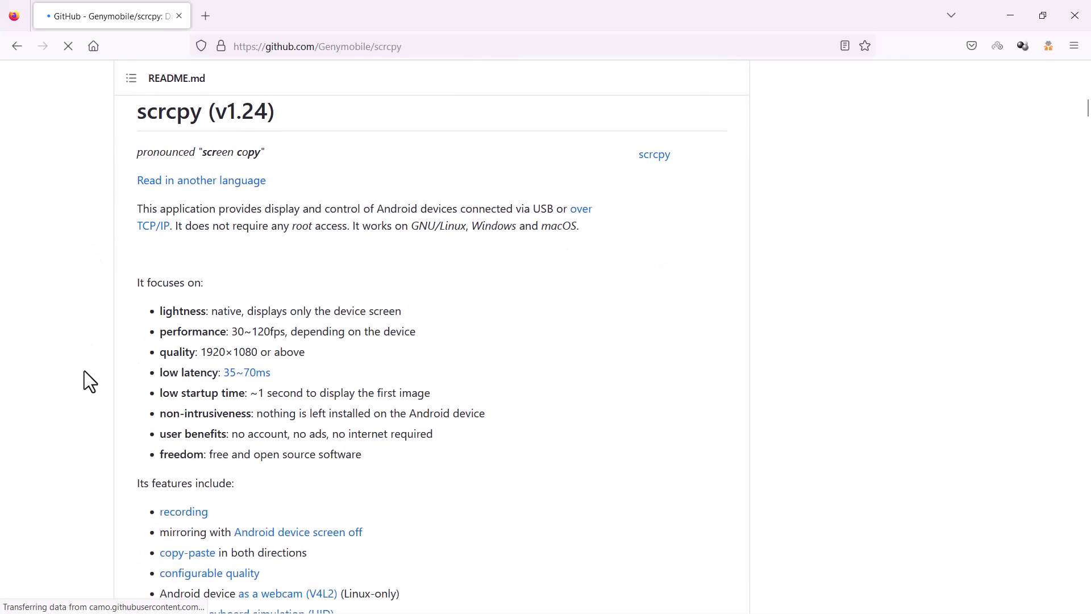
scroll(84, 370, down, 1)
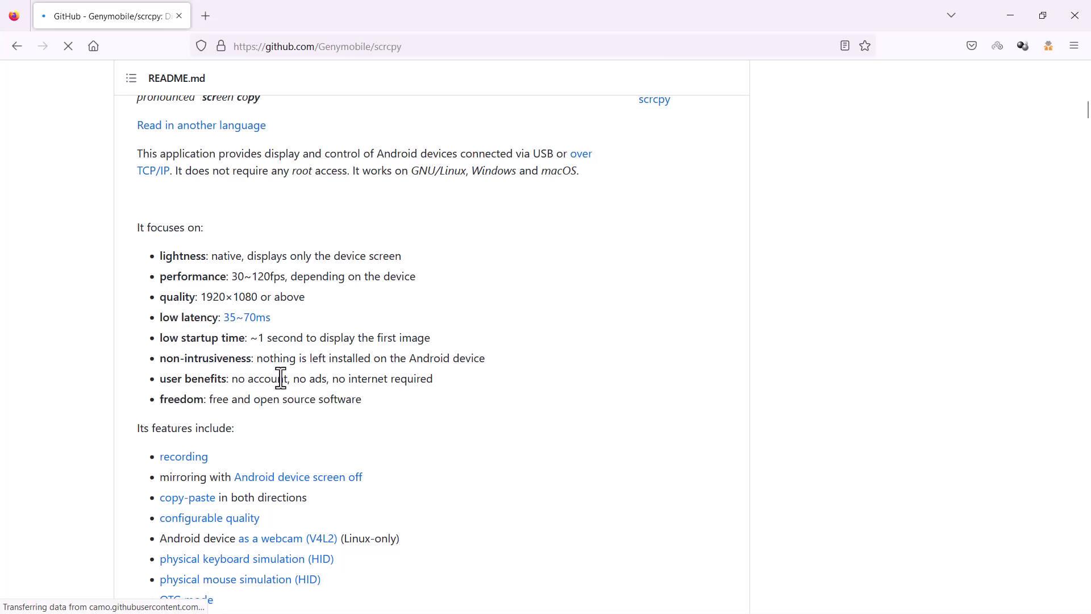
scroll(281, 378, down, 3)
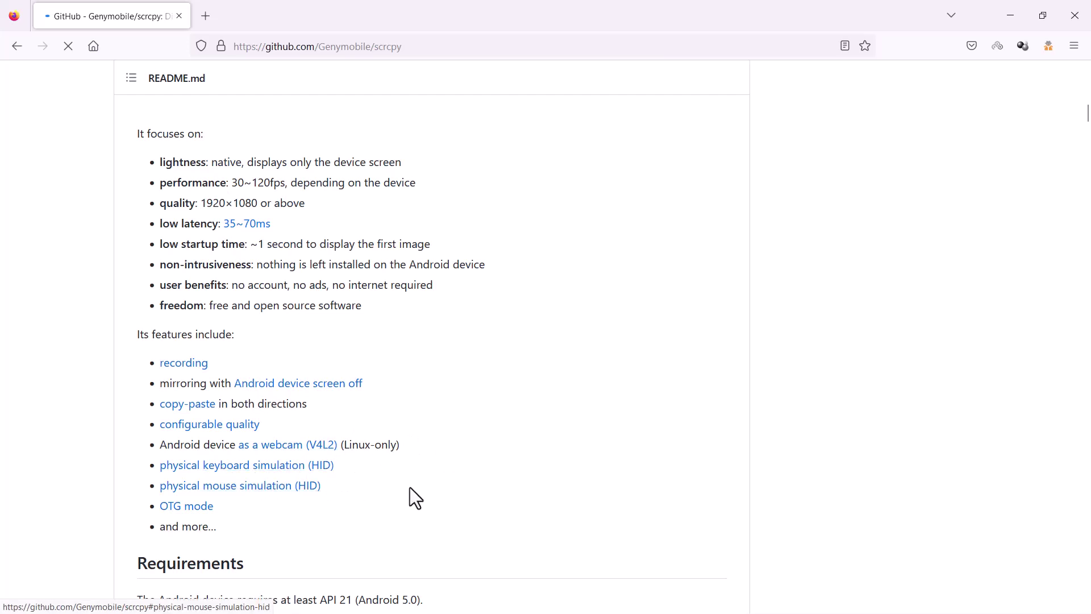
scroll(410, 487, down, 1)
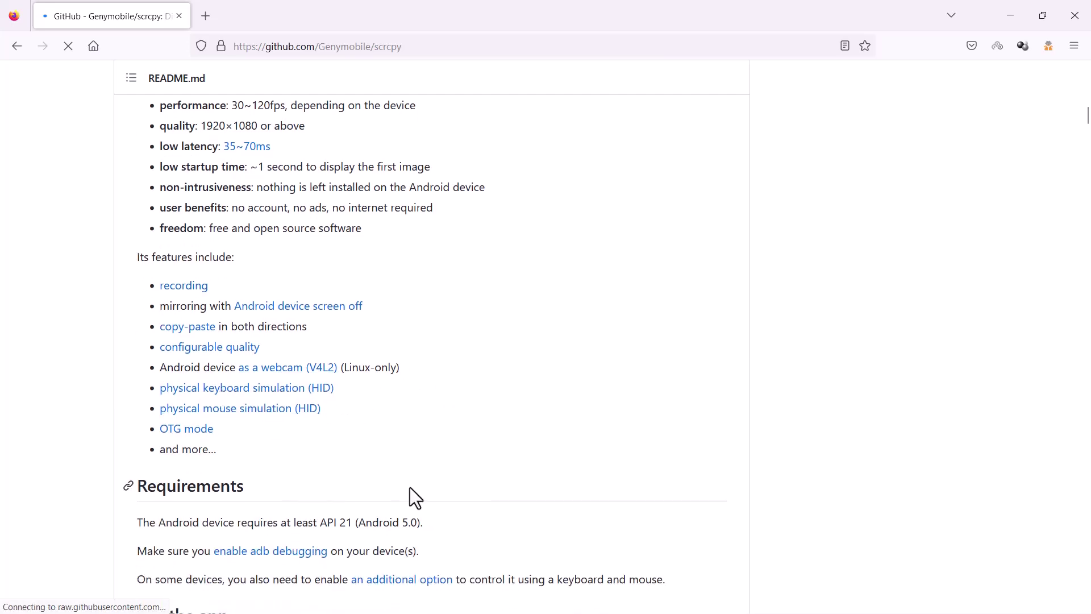
scroll(496, 411, down, 2)
scroll(495, 411, down, 1)
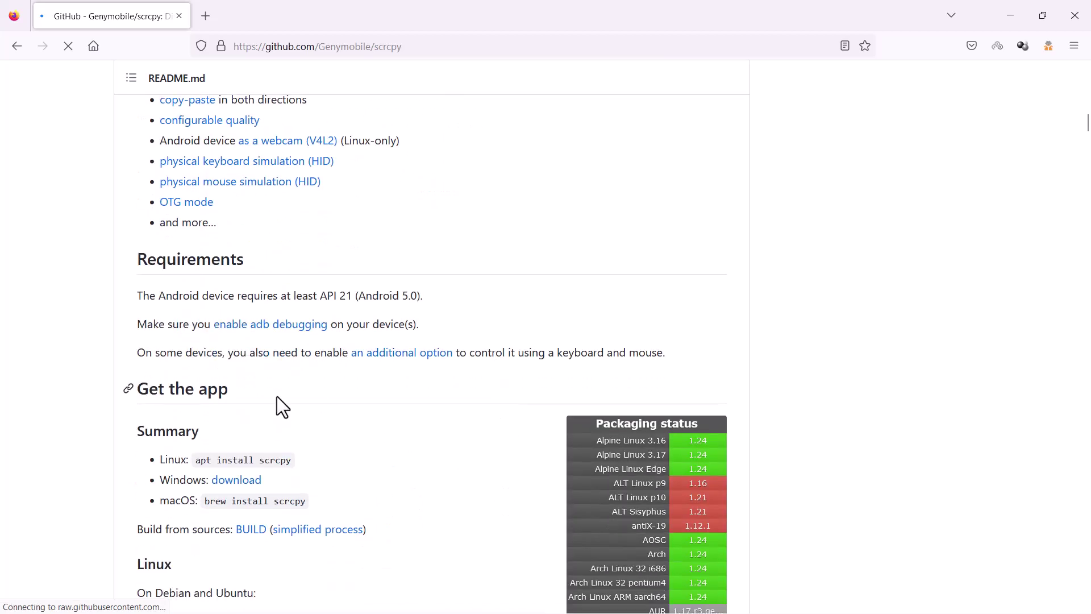
Read the README's installation instructions for Linux, Windows and macOS, down to the Run section.
scroll(382, 424, down, 2)
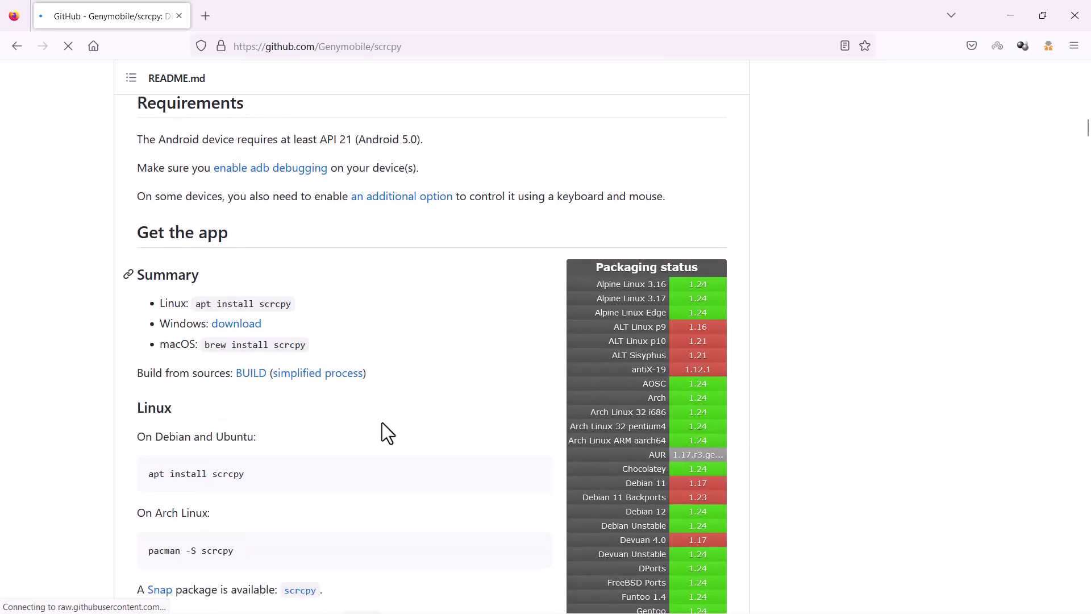
scroll(72, 375, down, 1)
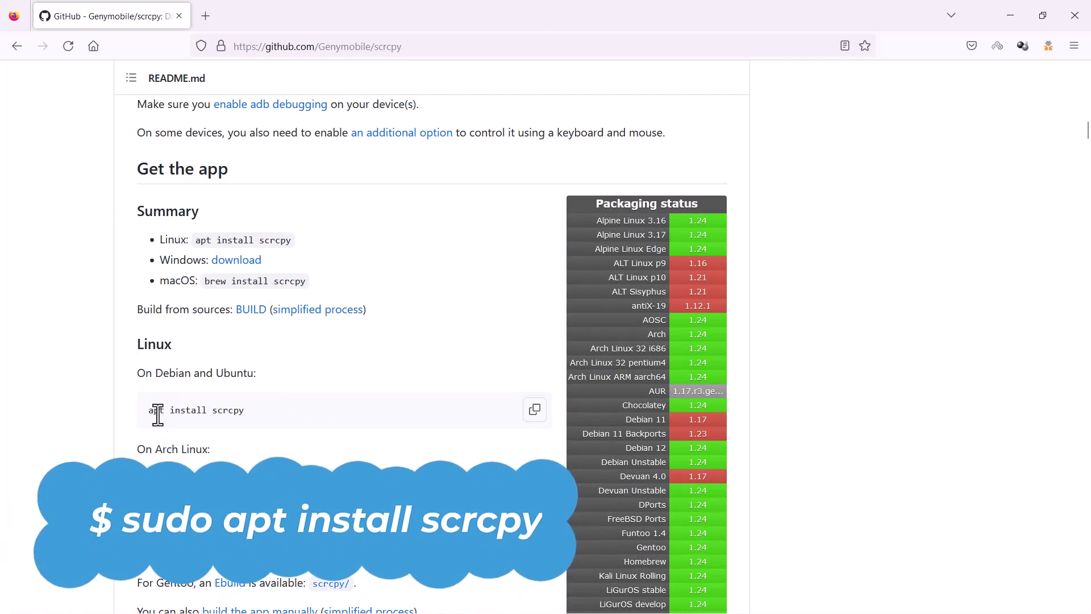
drag(154, 411, 267, 422)
click(257, 416)
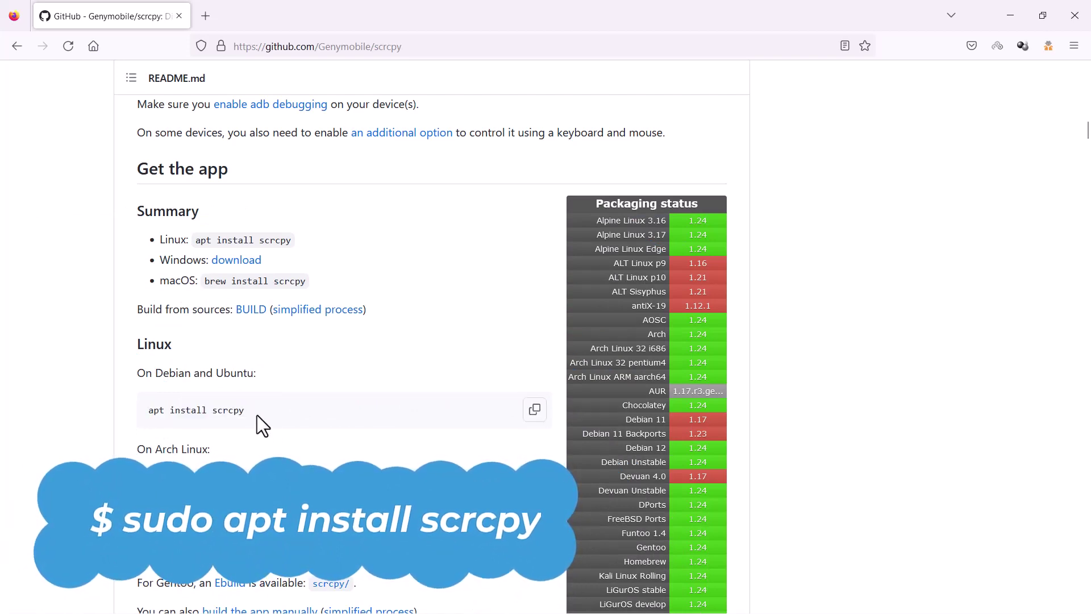
scroll(257, 414, down, 3)
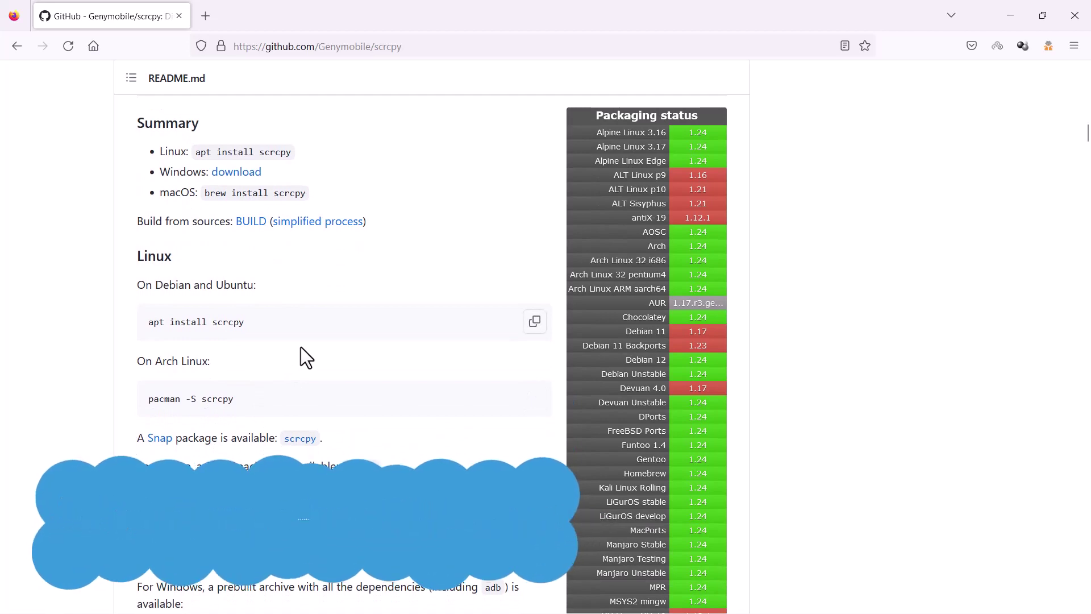
scroll(306, 315, down, 2)
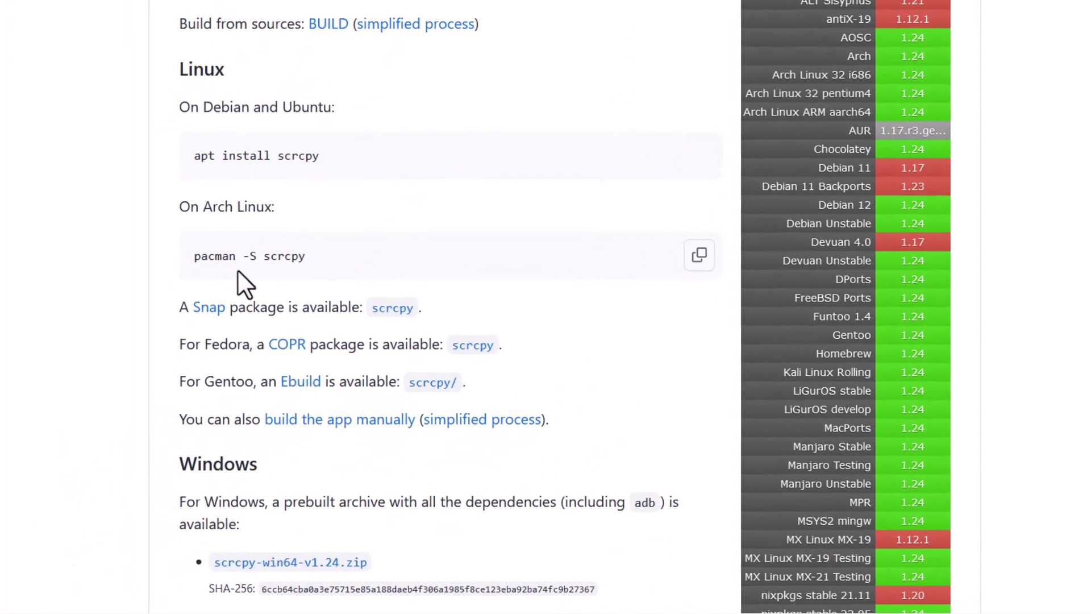
scroll(390, 256, down, 1)
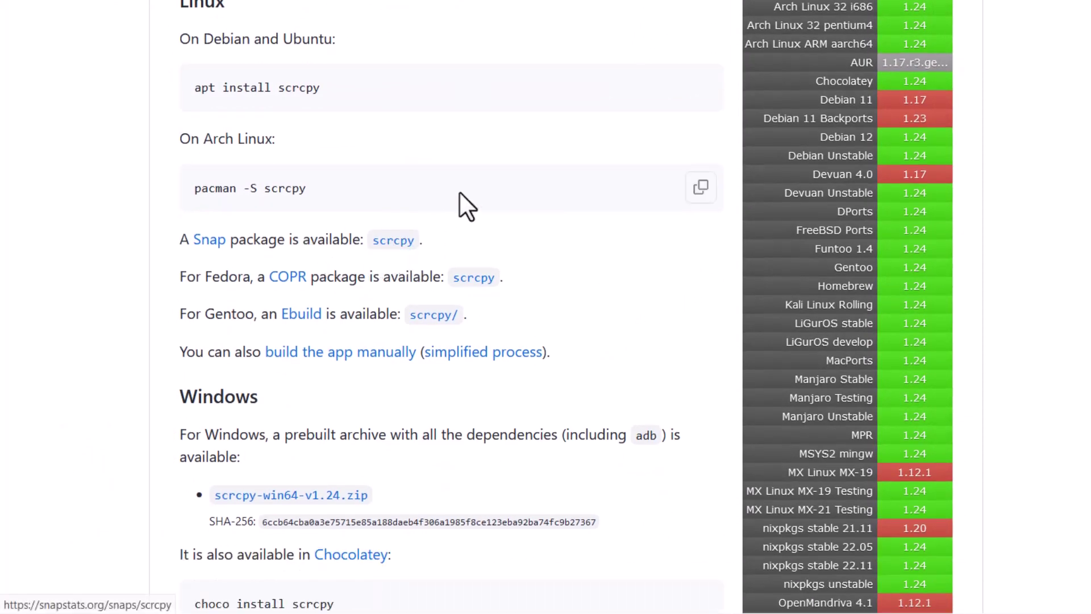
scroll(470, 199, down, 1)
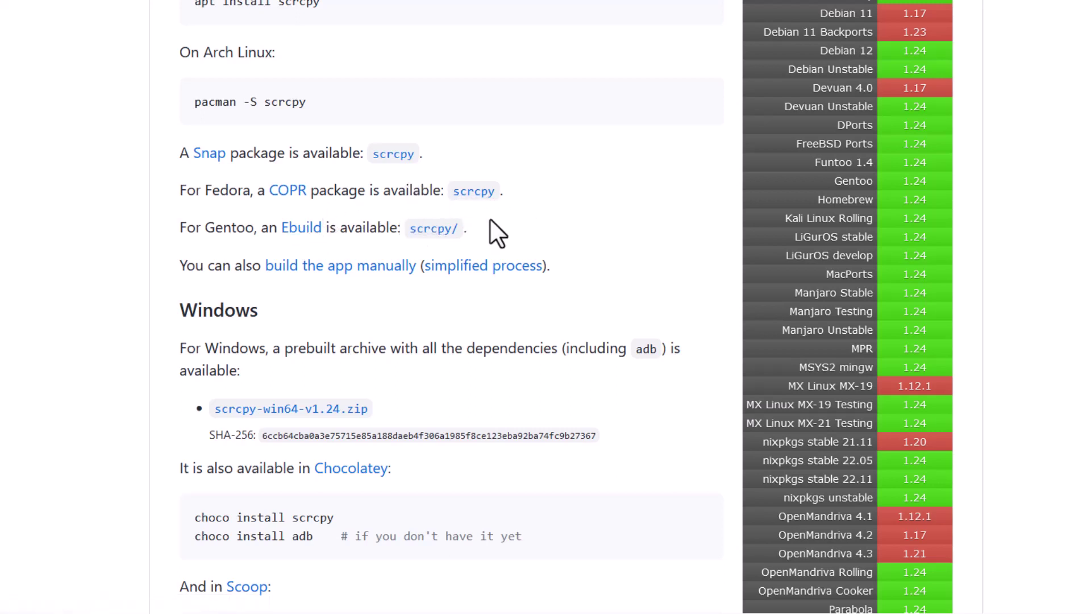
scroll(535, 227, down, 2)
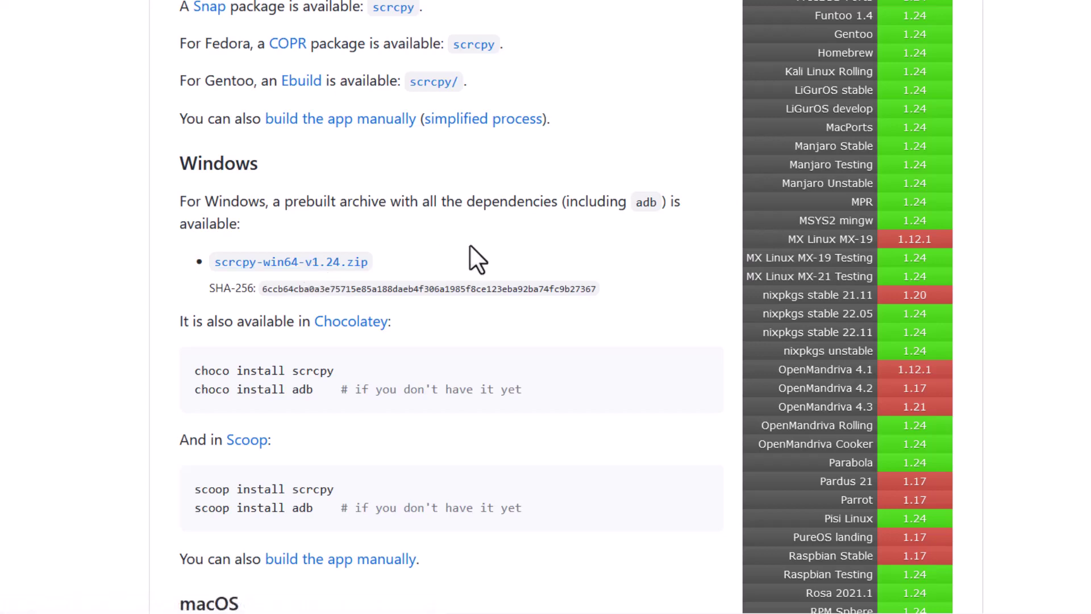
scroll(470, 246, down, 4)
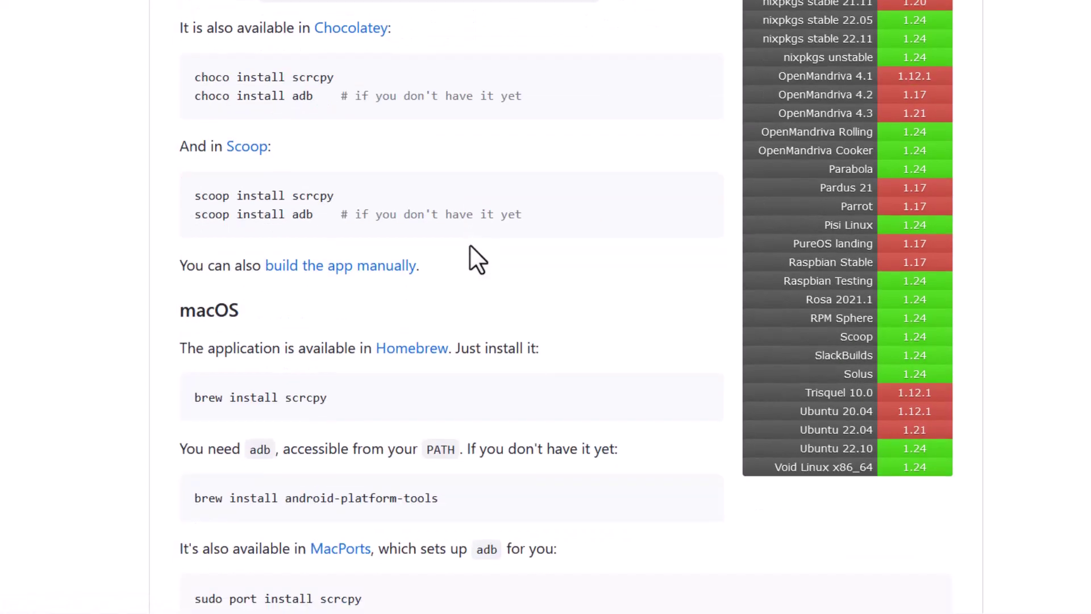
scroll(470, 245, down, 1)
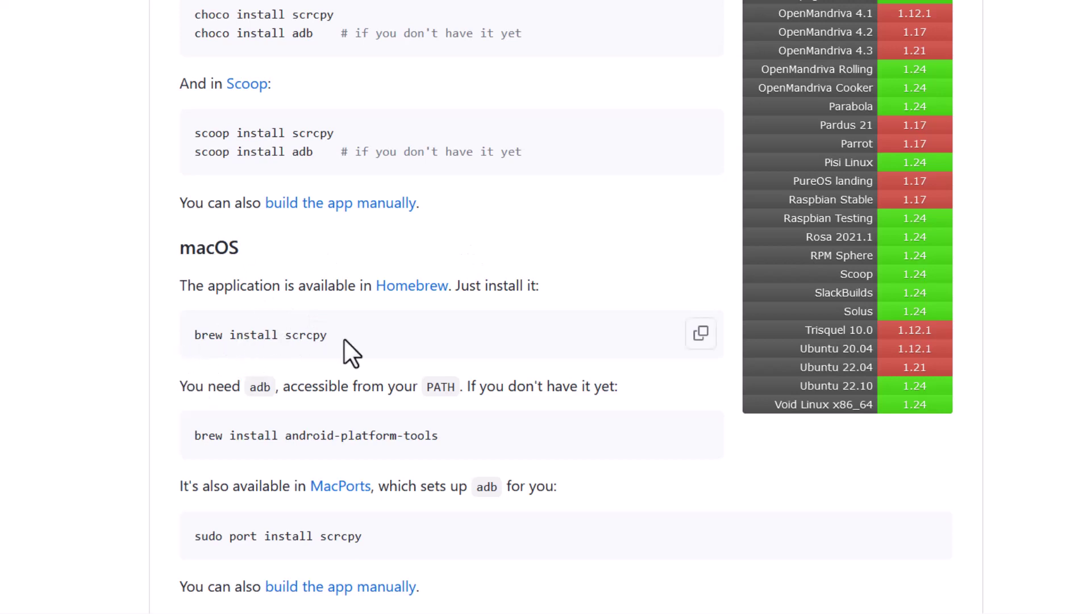
scroll(474, 336, down, 3)
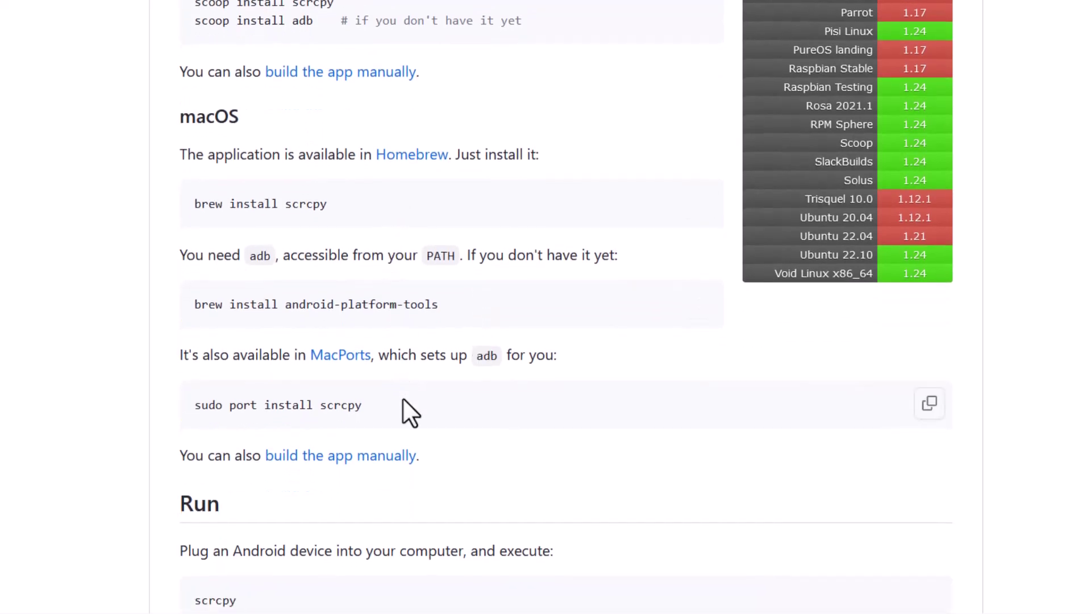
scroll(500, 434, down, 4)
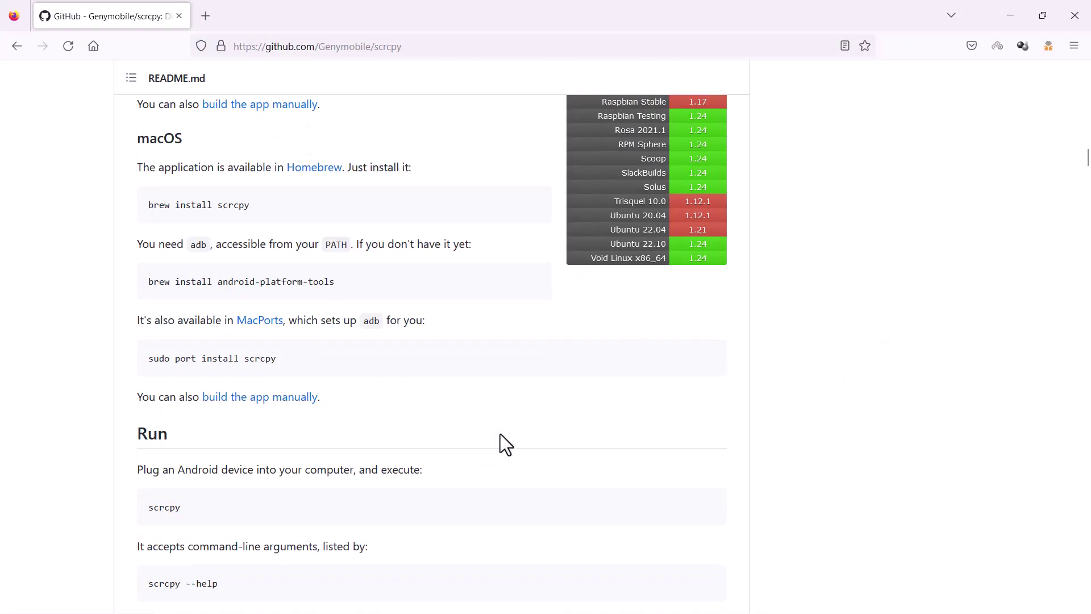
Open the repository's releases list and review the scrcpy v1.24 release notes down to the Assets section.
key(Home)
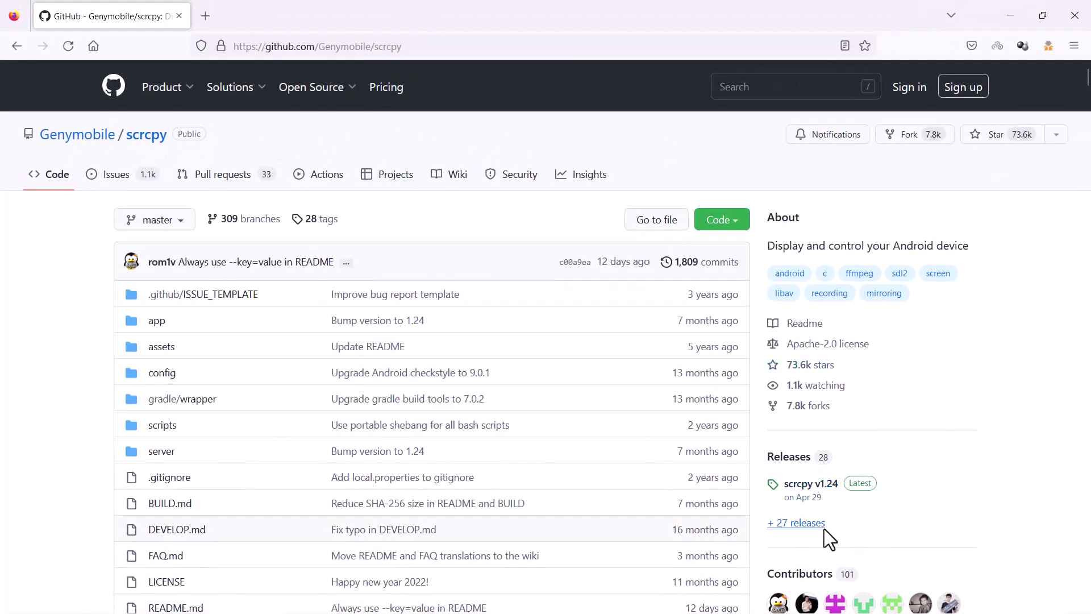
click(801, 523)
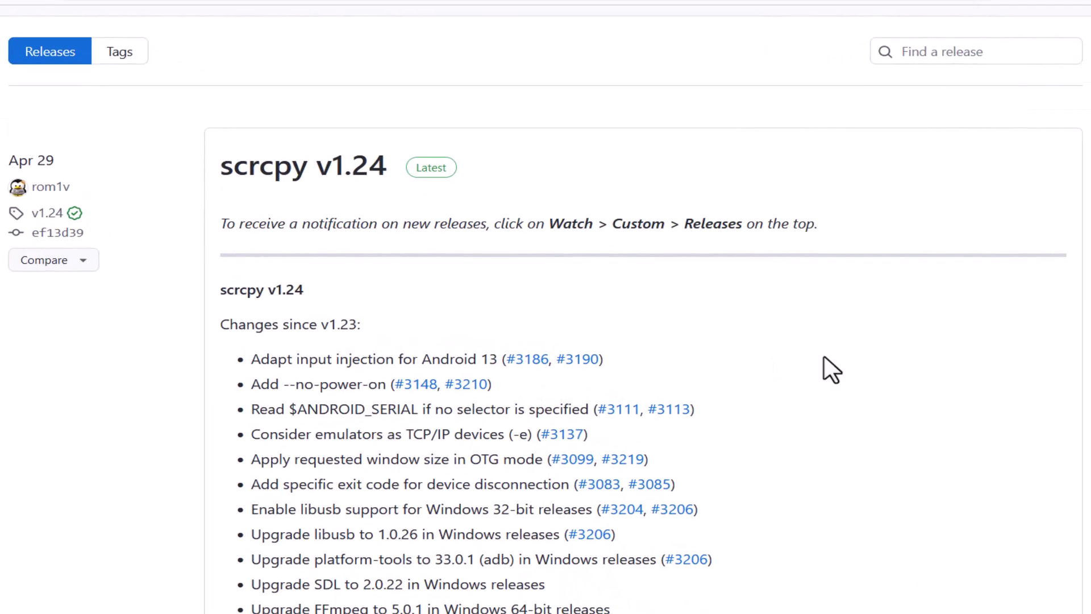
scroll(818, 364, down, 2)
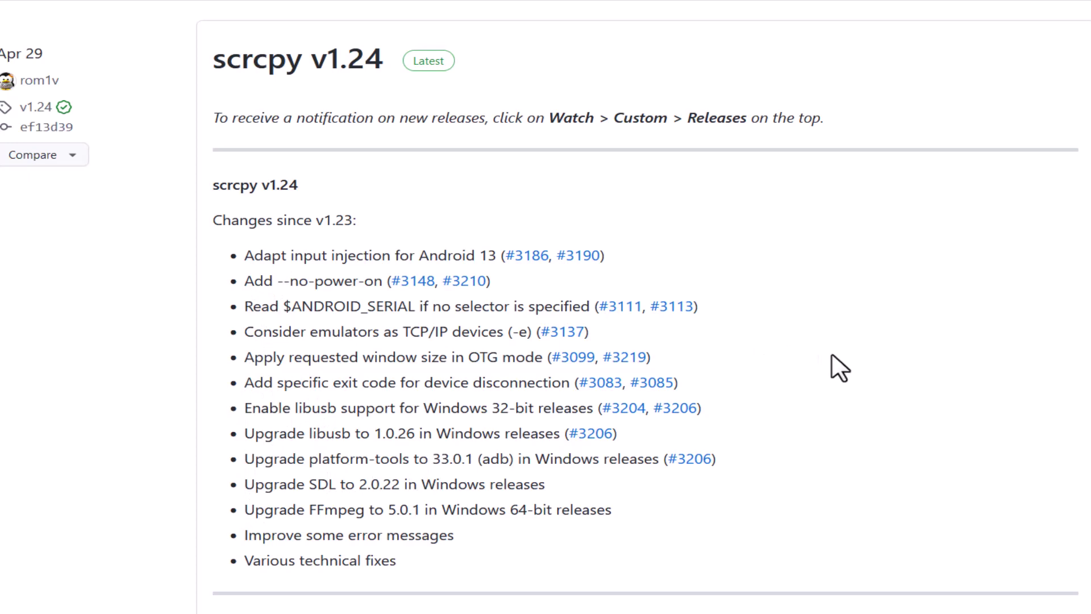
scroll(840, 368, down, 3)
scroll(840, 368, up, 1)
scroll(840, 368, down, 6)
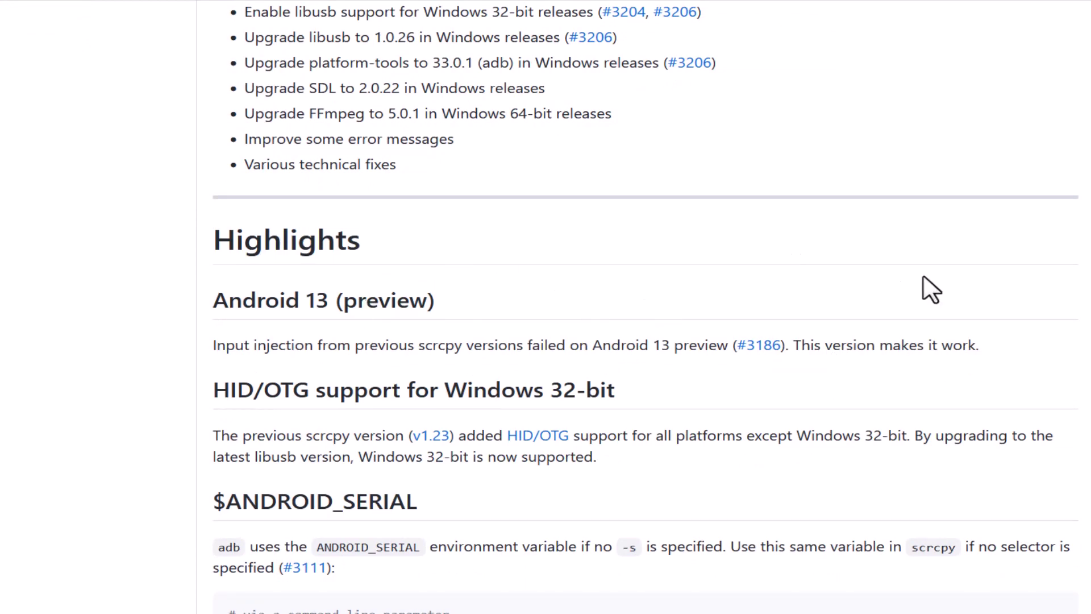
scroll(926, 284, down, 3)
scroll(929, 286, down, 1)
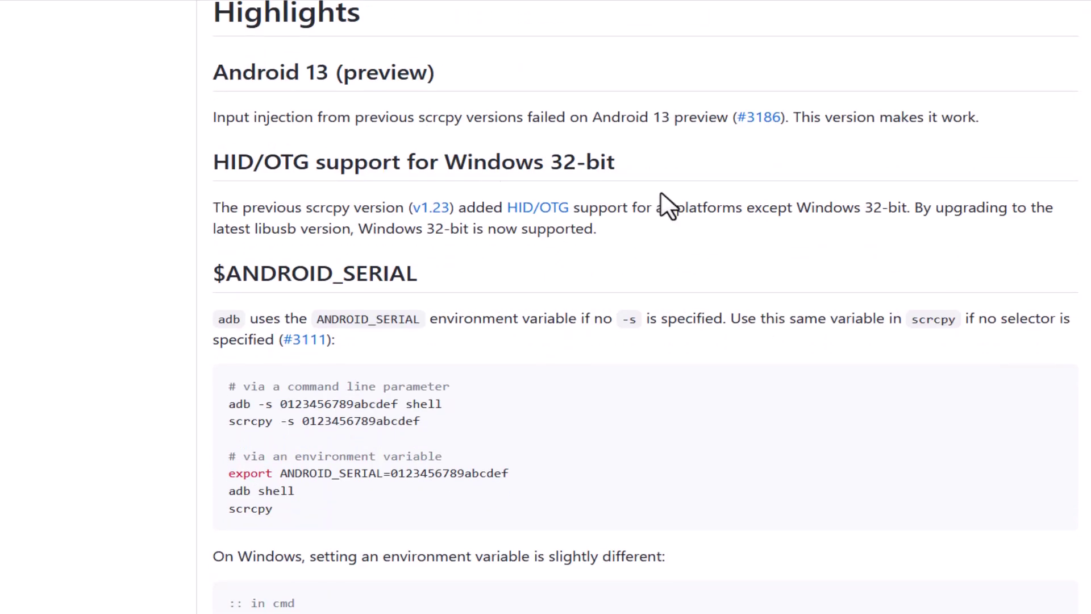
scroll(782, 310, down, 7)
scroll(784, 309, down, 3)
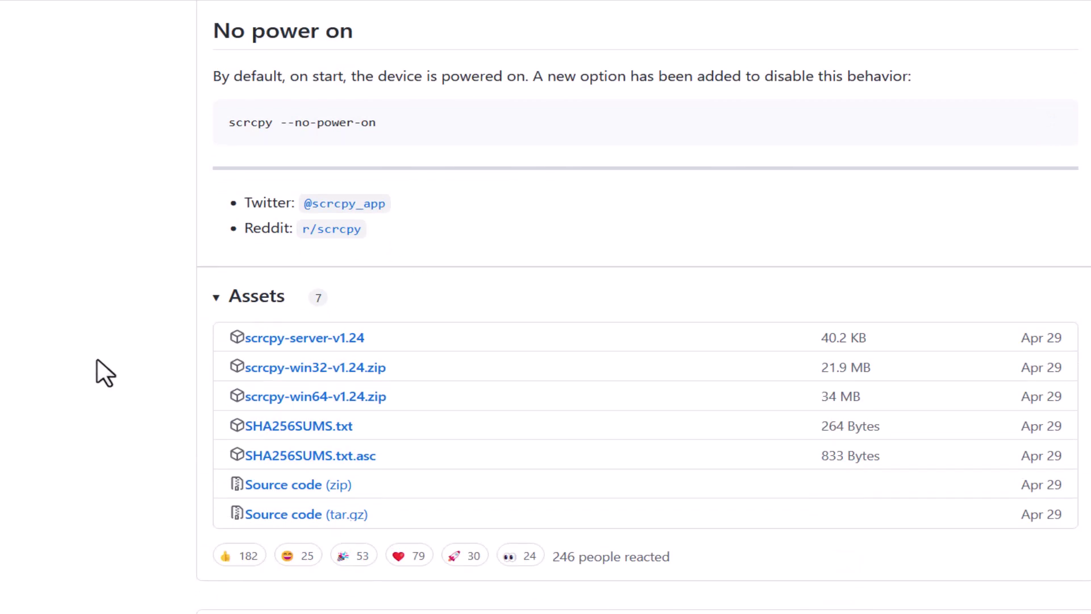
scroll(106, 374, down, 1)
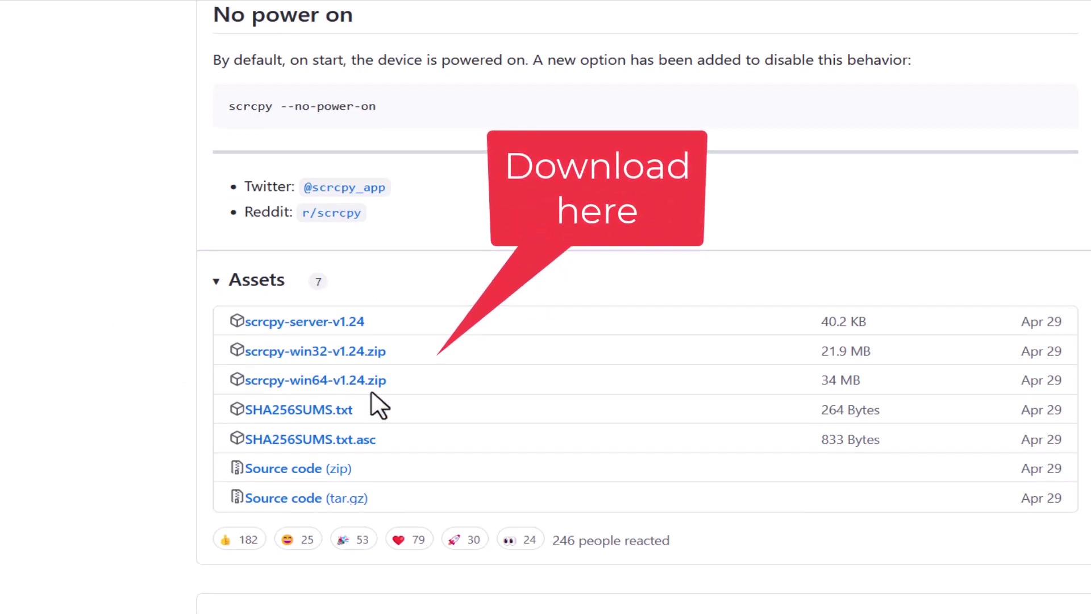
Start downloading scrcpy-win64-v1.24.zip from the v1.24 release assets and cancel the transfer.
scroll(38, 451, down, 5)
scroll(39, 452, up, 6)
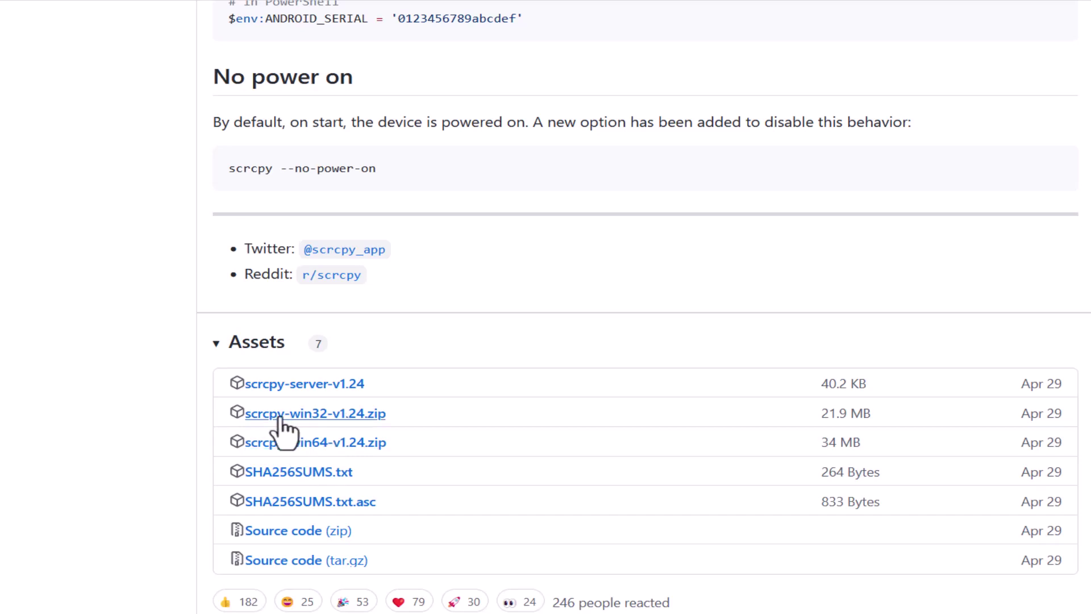
click(316, 449)
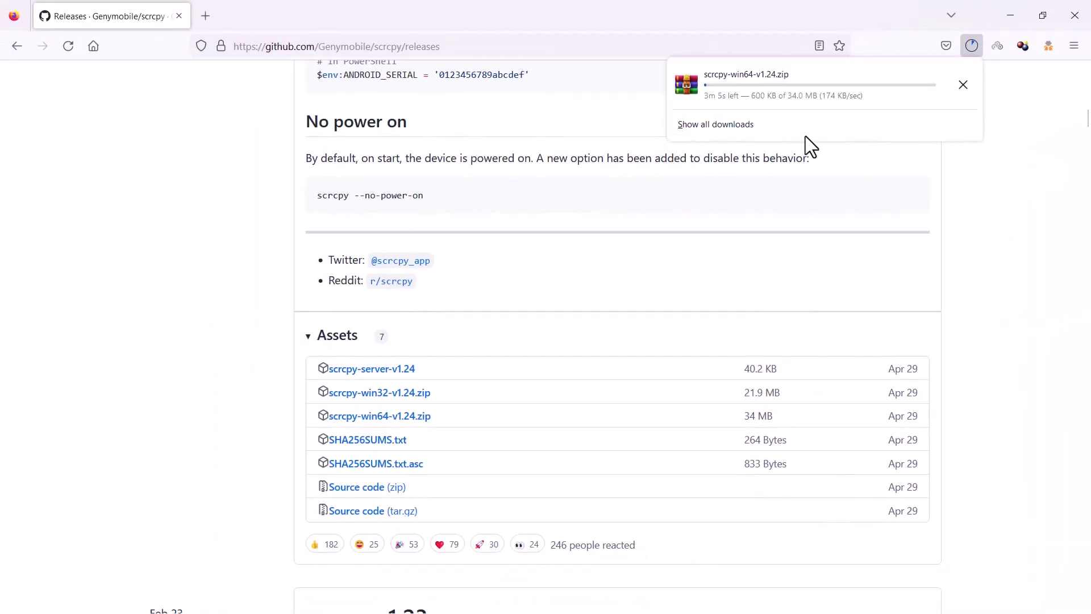
click(966, 84)
click(1004, 150)
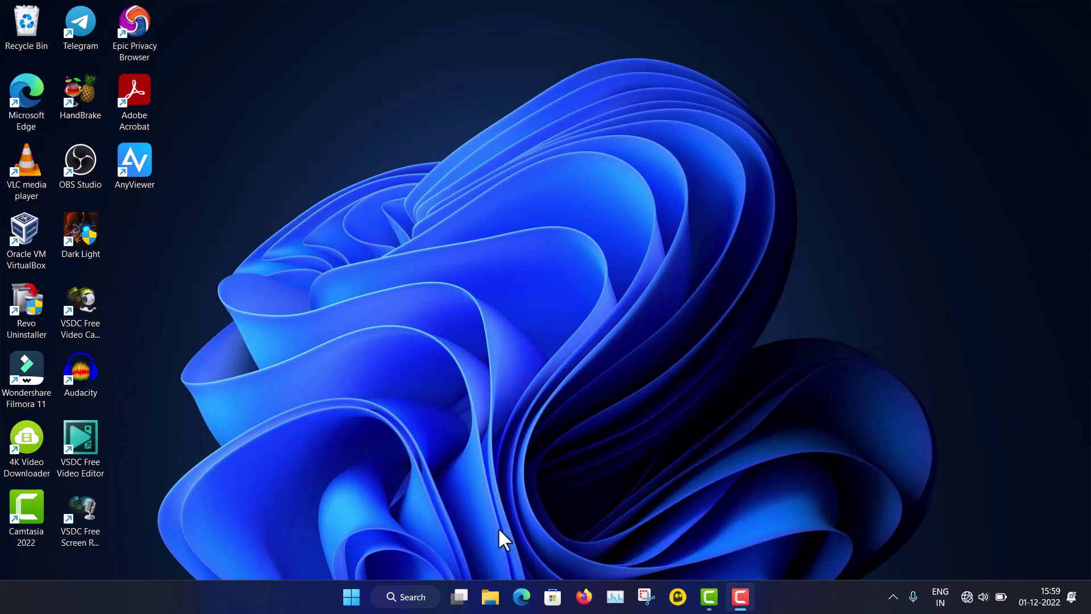
Extract scrcpy-win64-v1.24 directly into the Music folder with WinRAR, replacing all existing files.
click(491, 601)
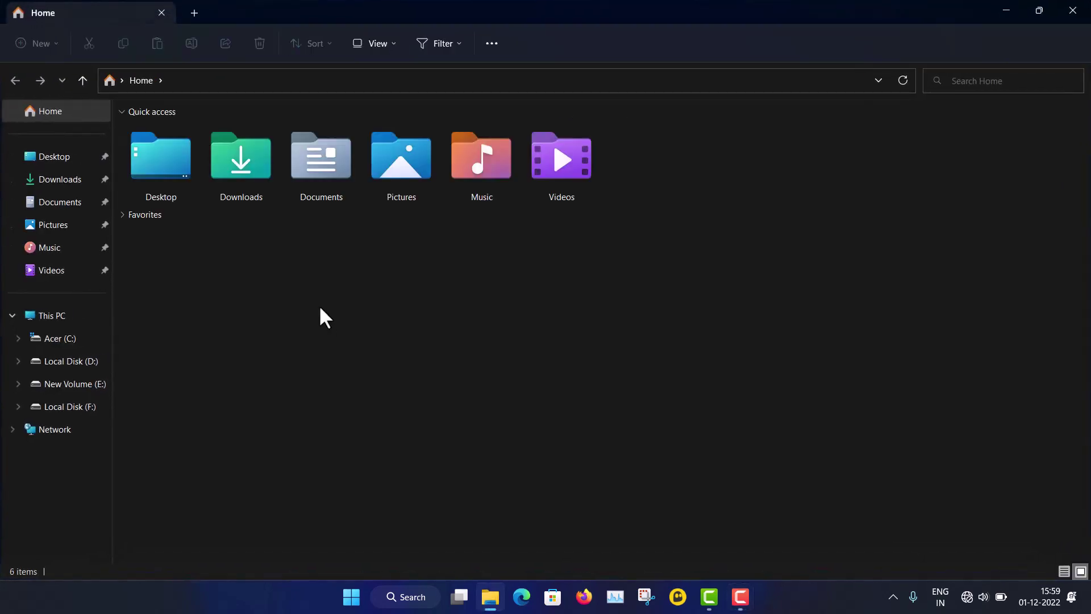
click(73, 247)
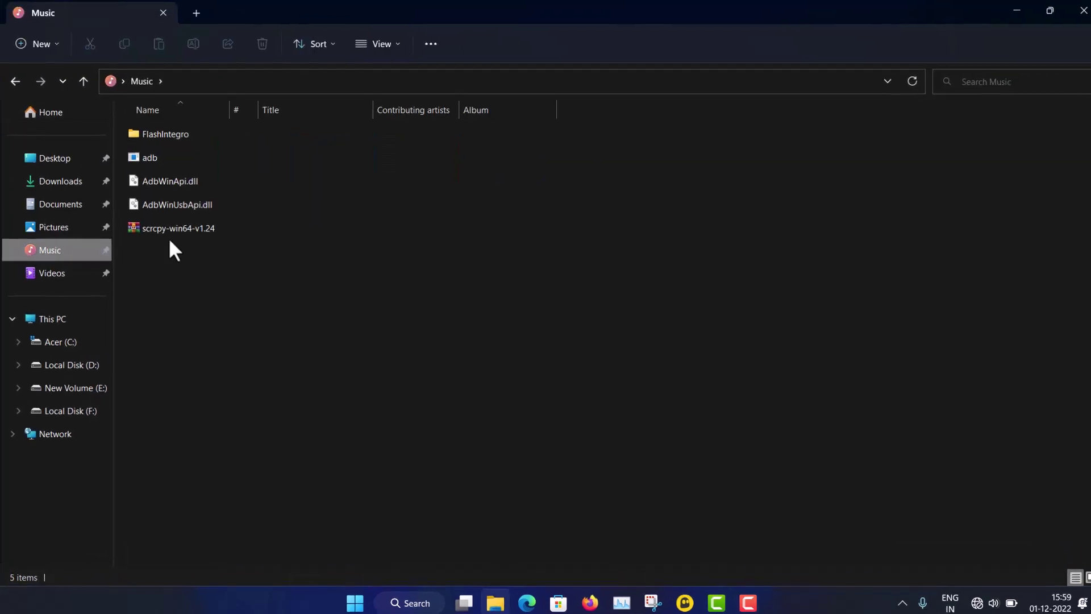
click(184, 231)
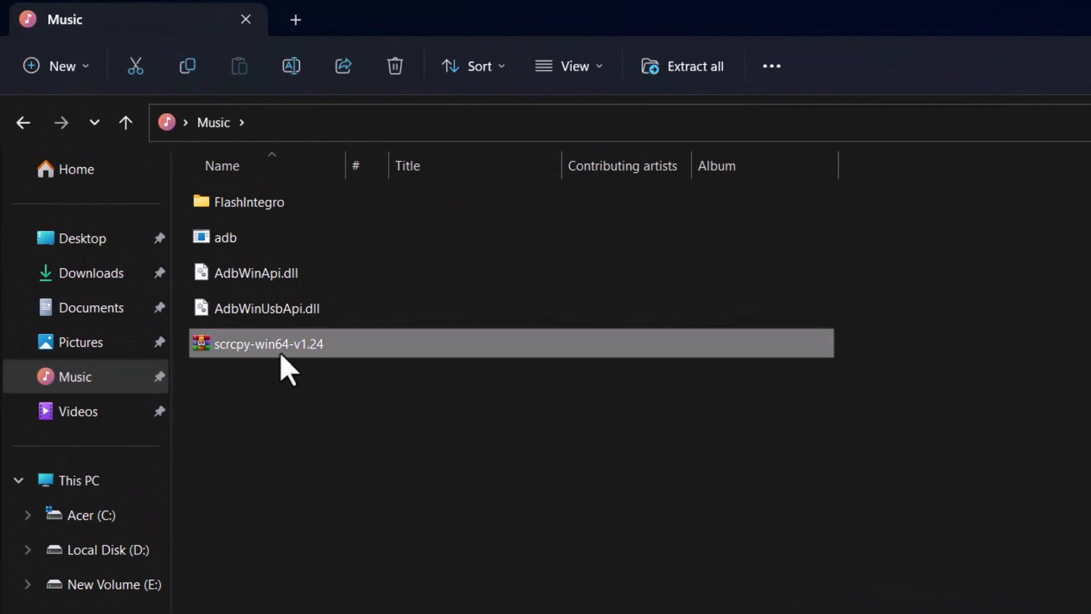
right_click(339, 348)
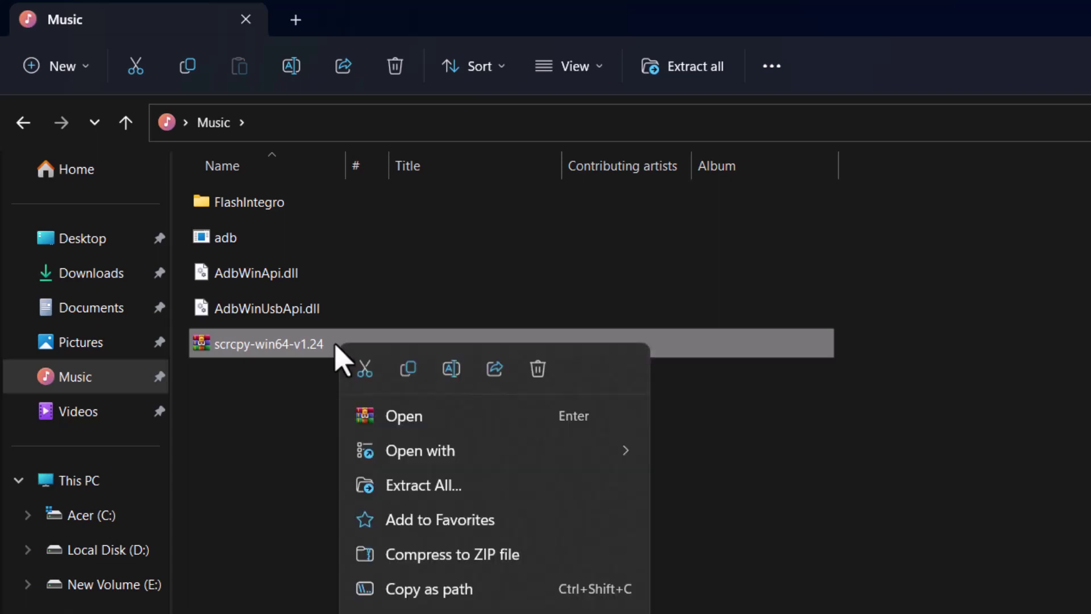
mouse_move(411, 542)
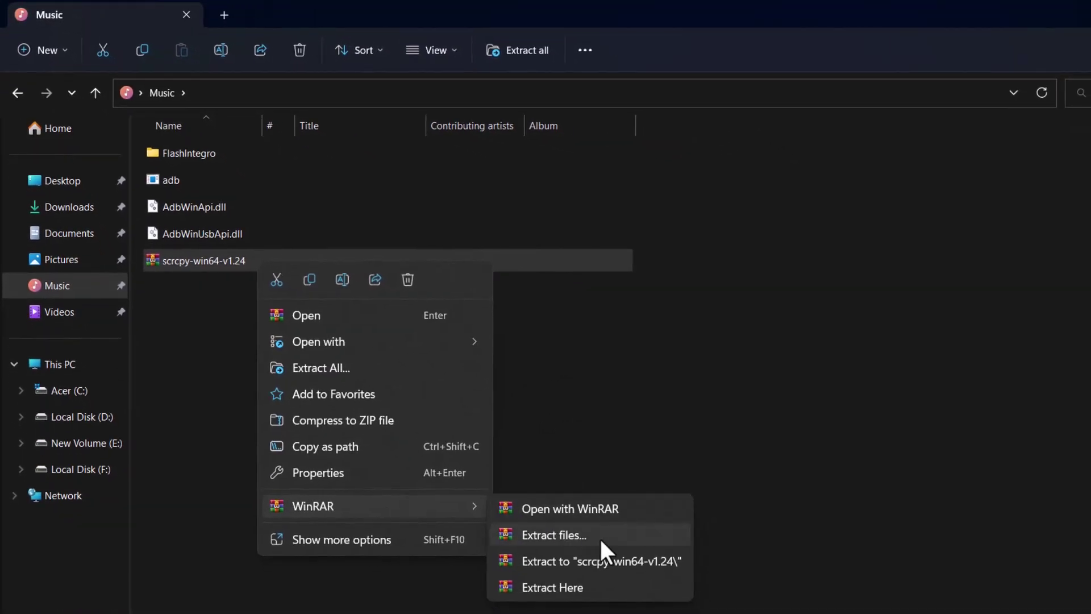
click(591, 588)
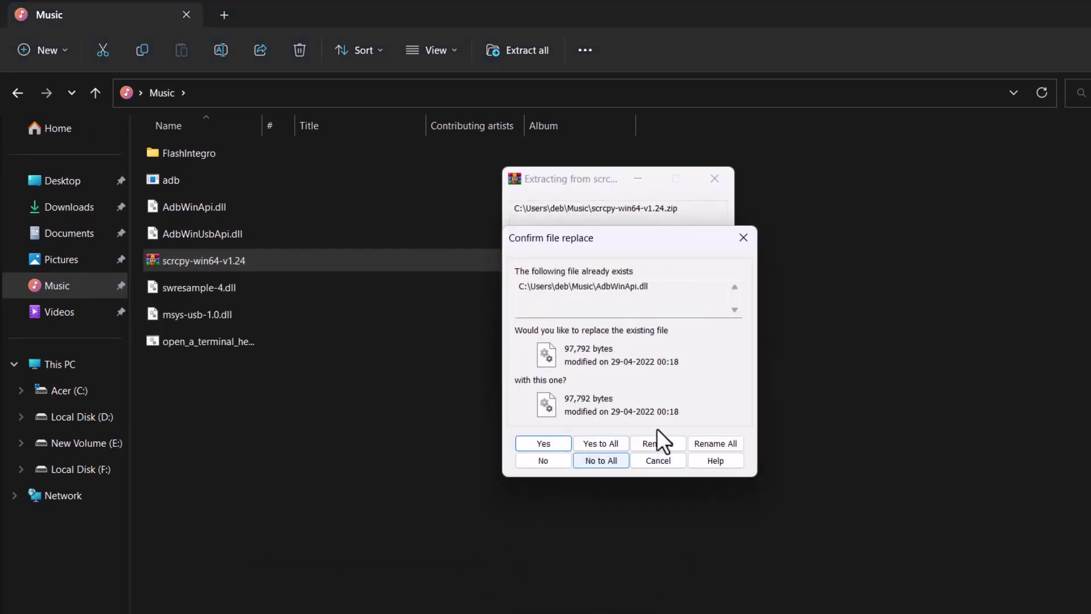
click(600, 443)
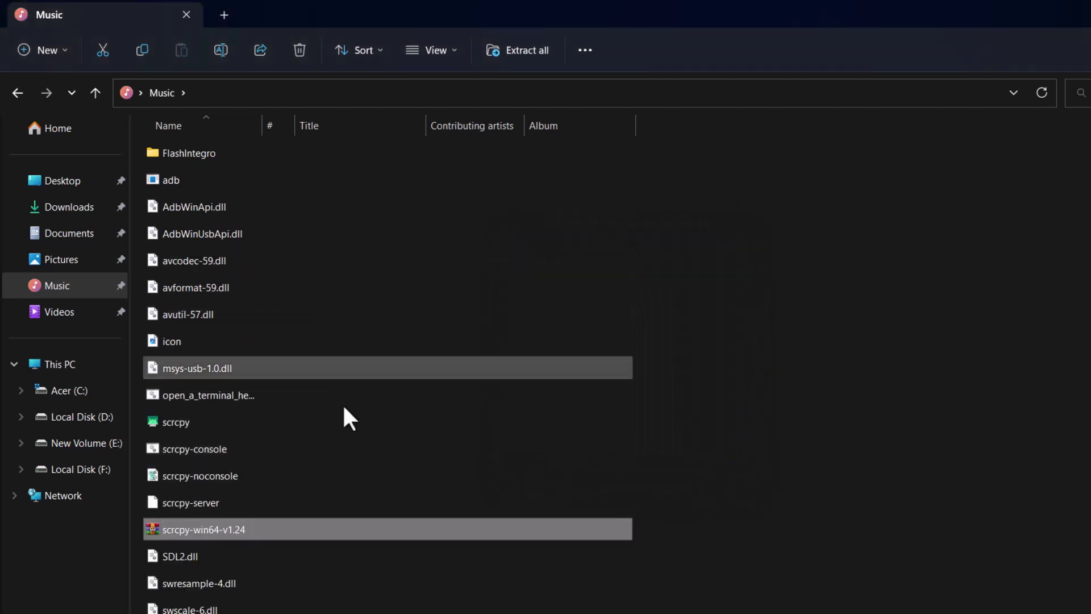
click(886, 415)
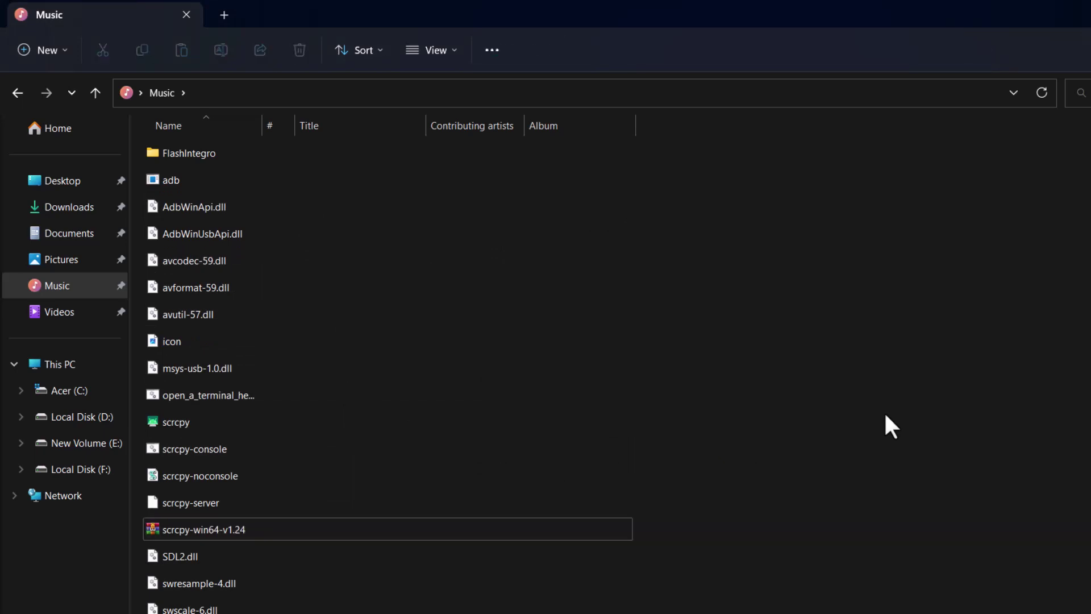
Launch scrcpy from the extracted files in the Music folder and maximize the mirrored phone window.
click(348, 529)
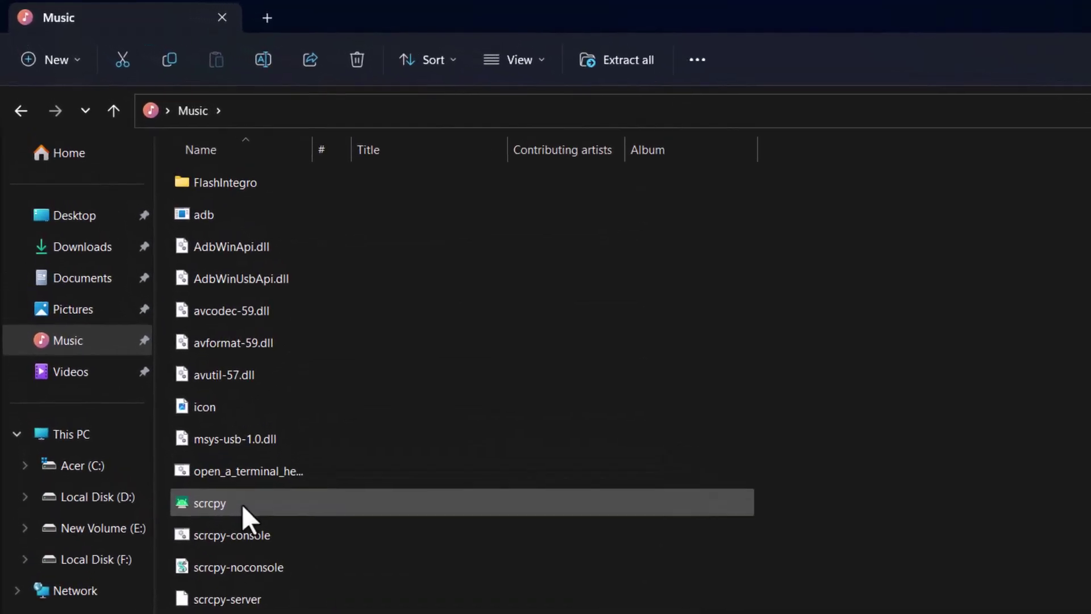
click(242, 504)
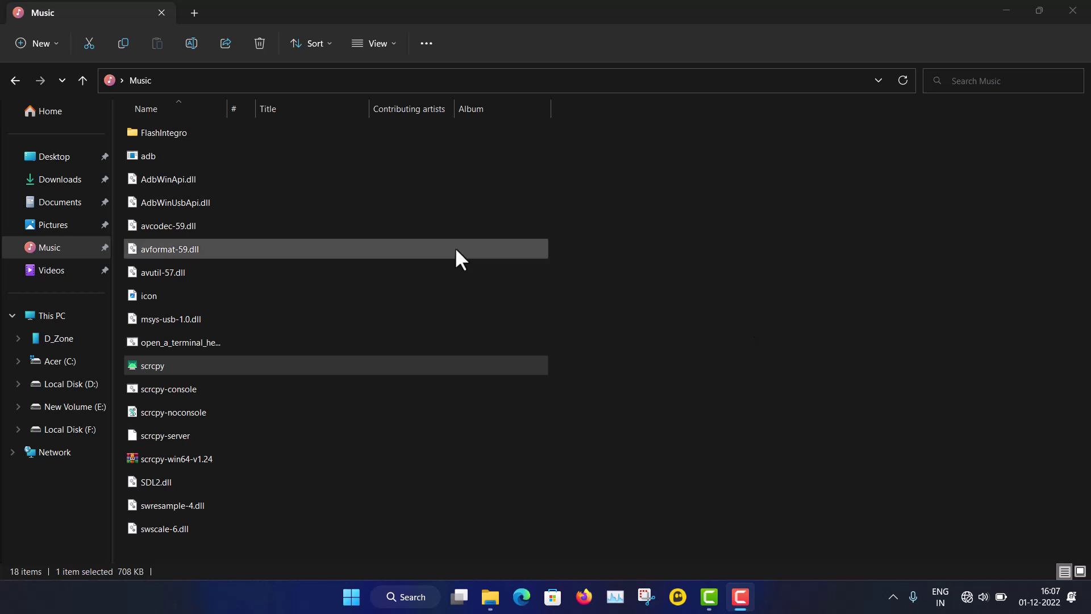
double_click(180, 366)
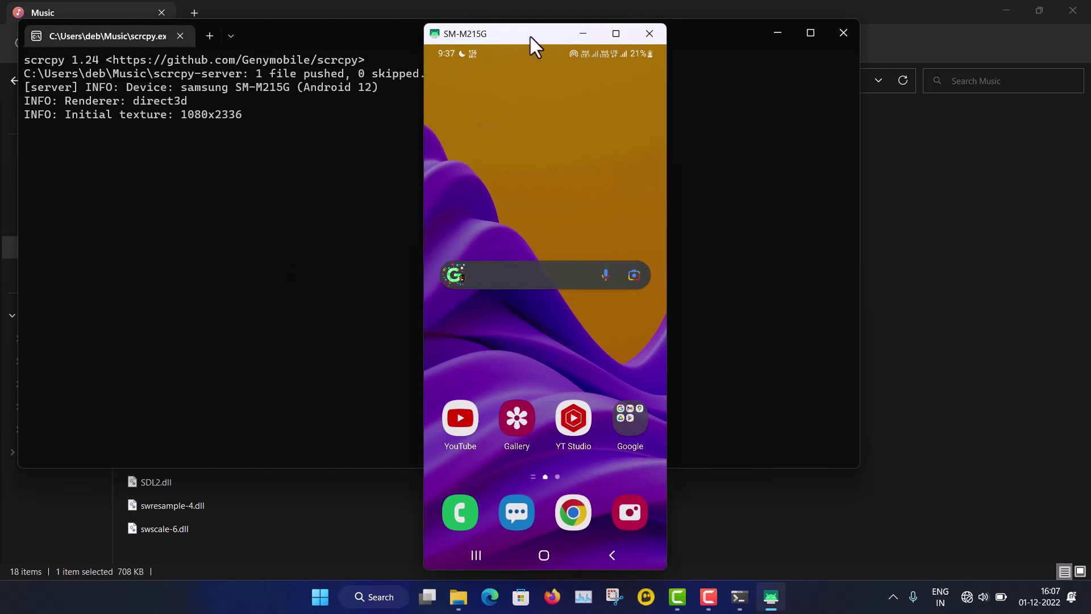
drag(530, 38, 656, 34)
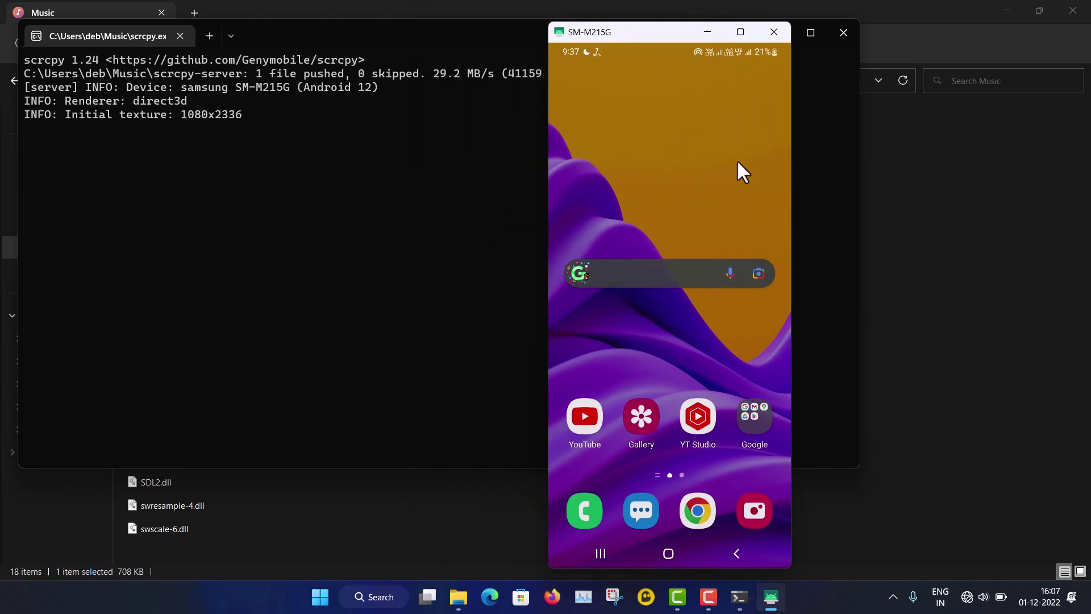
key(super+Up)
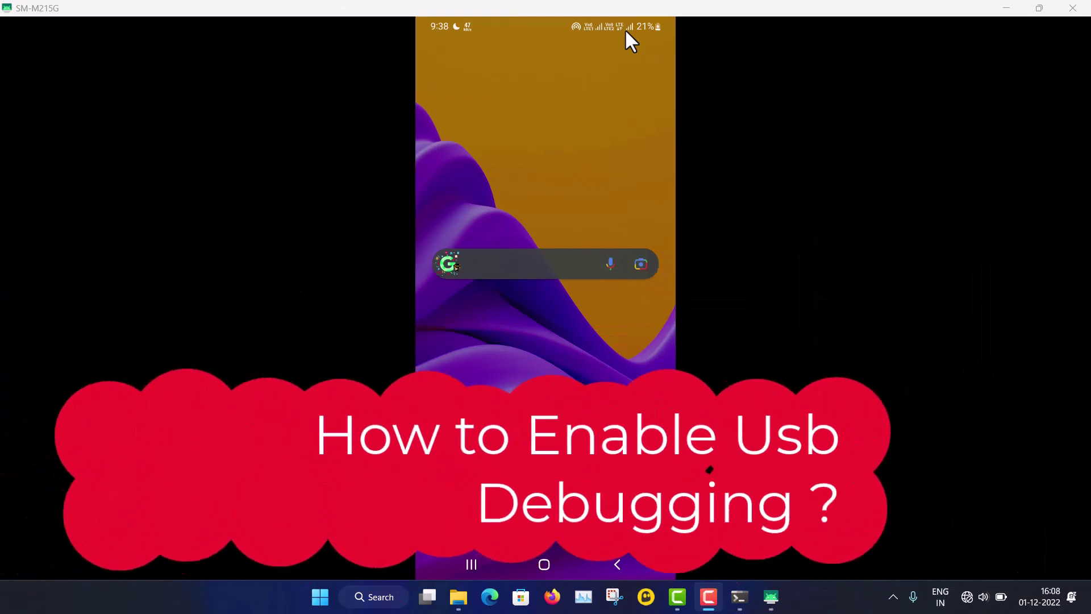
In the phone's Software information settings, activate the Build number entry repeatedly to unlock developer options, and return to About phone.
key(alt+n)
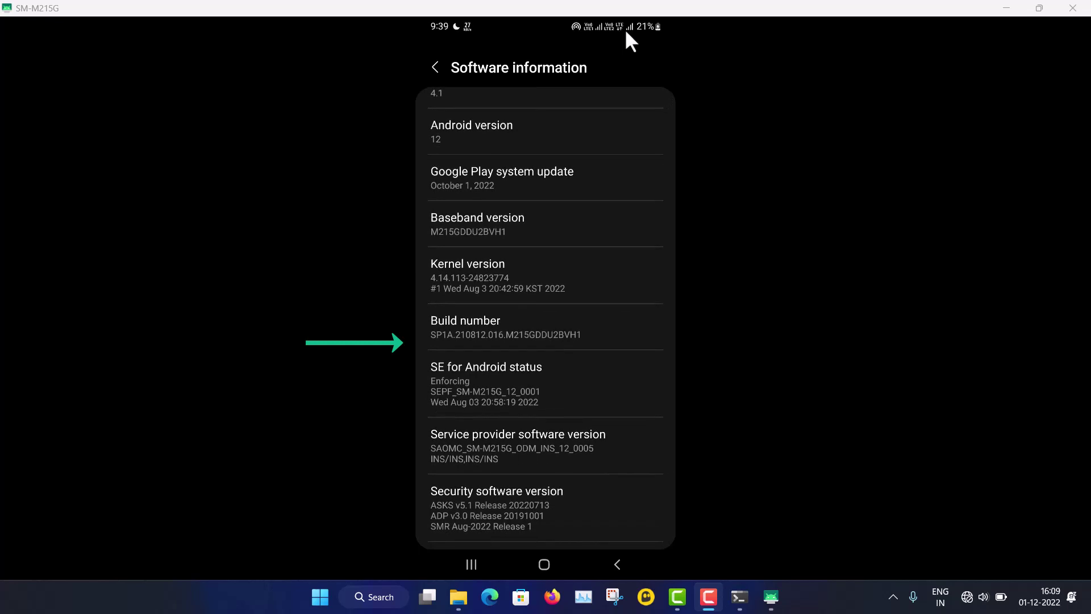
click(598, 327)
click(599, 326)
right_click(598, 323)
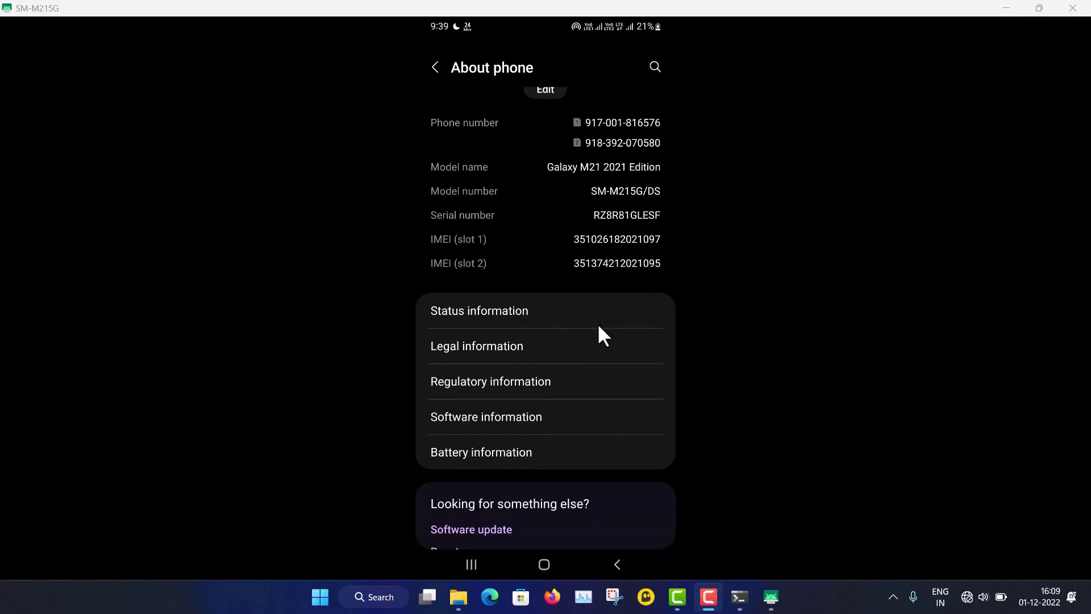
Return to the phone's main Settings list, open Developer options, and go down its list of settings.
scroll(598, 324, down, 2)
right_click(597, 324)
scroll(598, 322, down, 2)
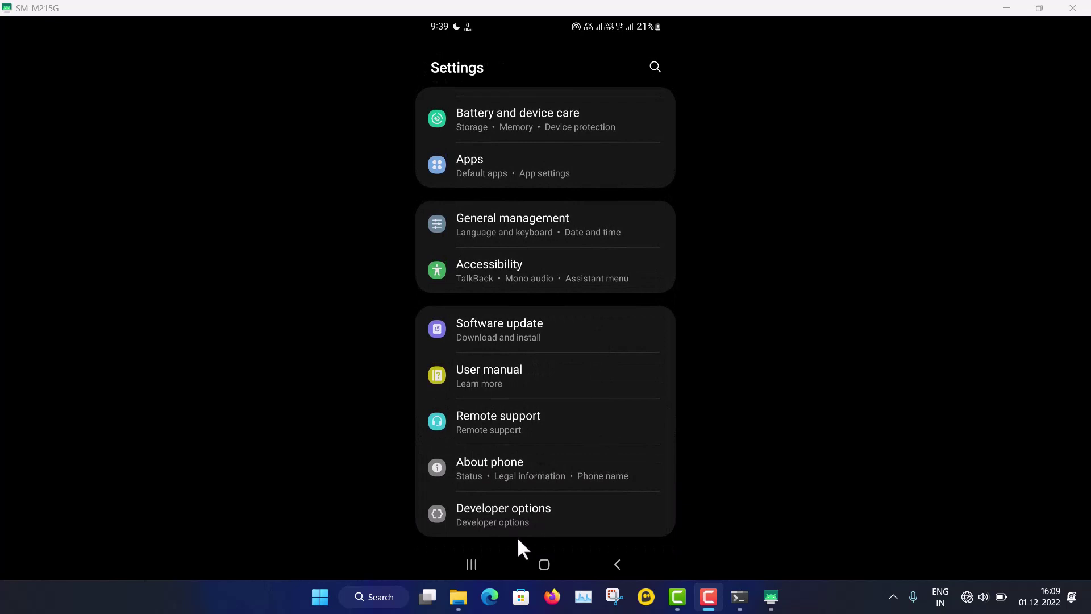
click(544, 518)
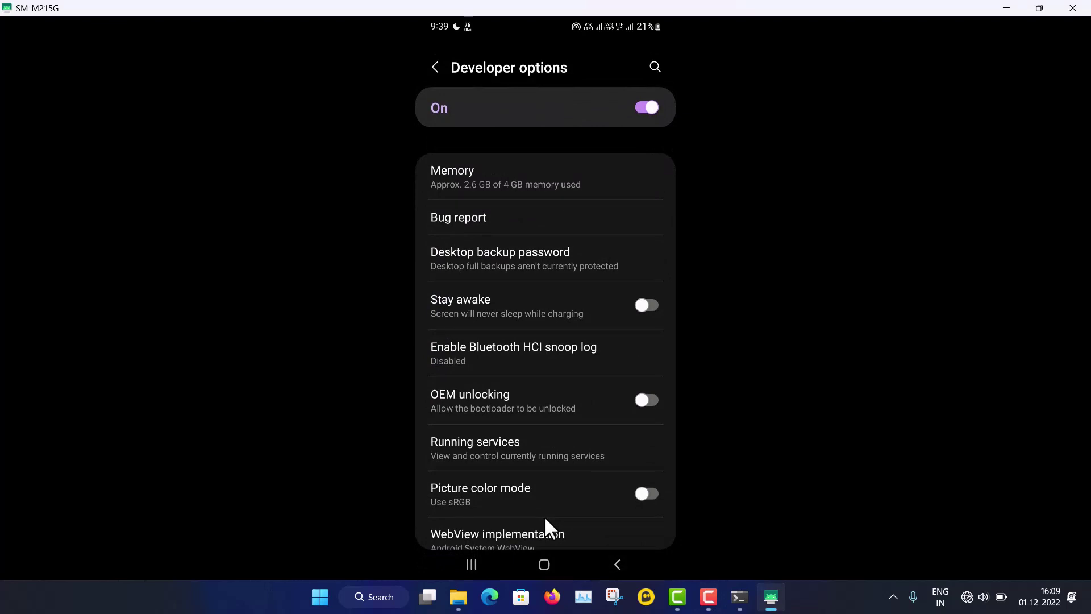
scroll(545, 519, down, 3)
scroll(545, 519, down, 2)
scroll(544, 516, down, 3)
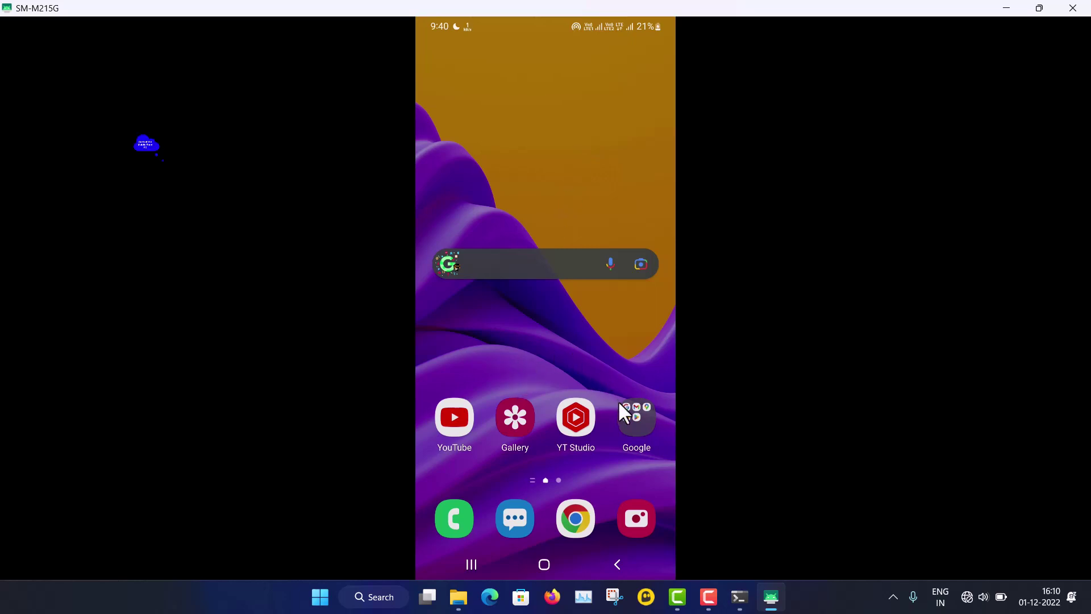
Open and close the Google folder on the phone's home screen, and launch Chrome on the phone.
click(629, 412)
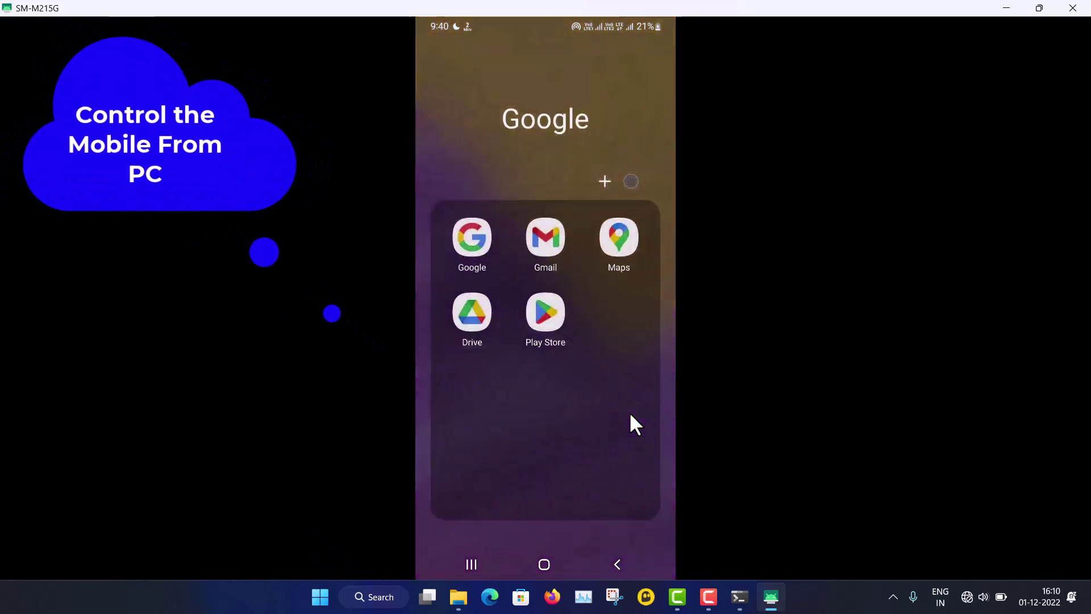
click(473, 68)
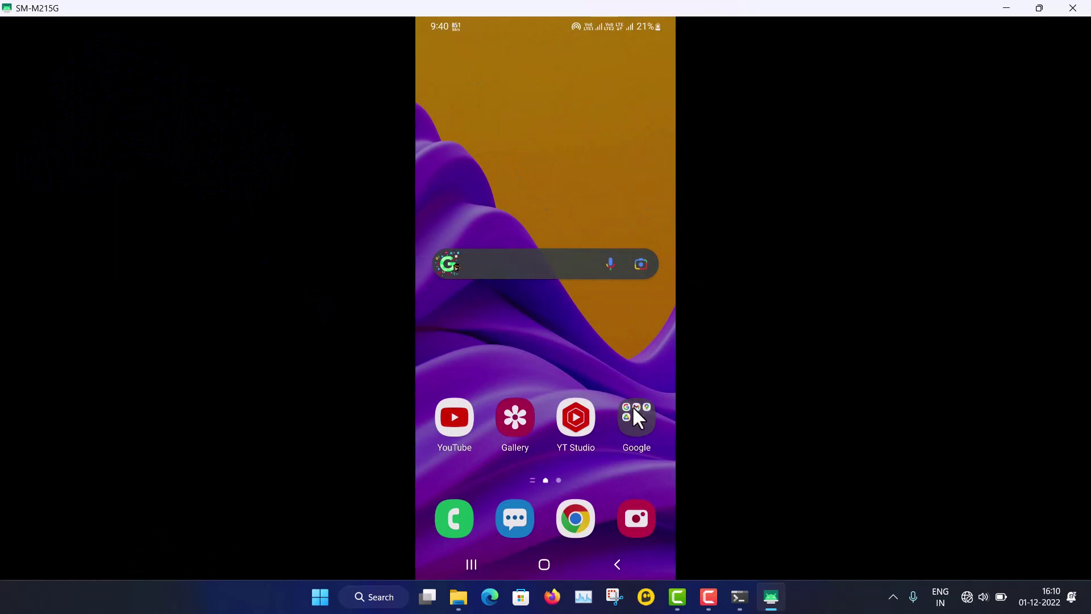
click(576, 516)
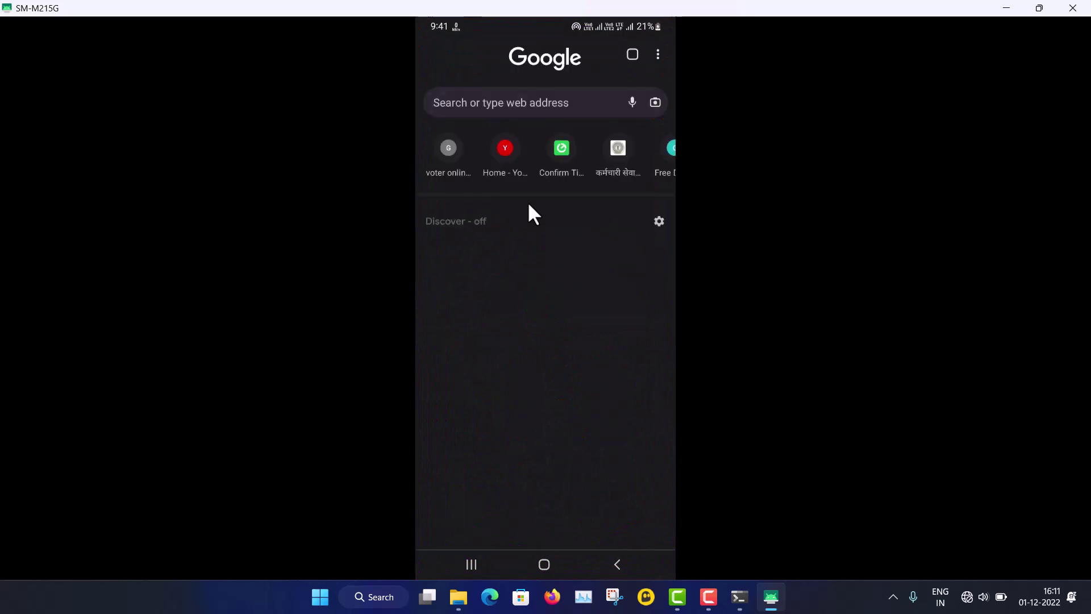
Try entering gttrtr6r666tuy in the phone's Chrome address bar from the computer, and leave the field without searching.
click(535, 105)
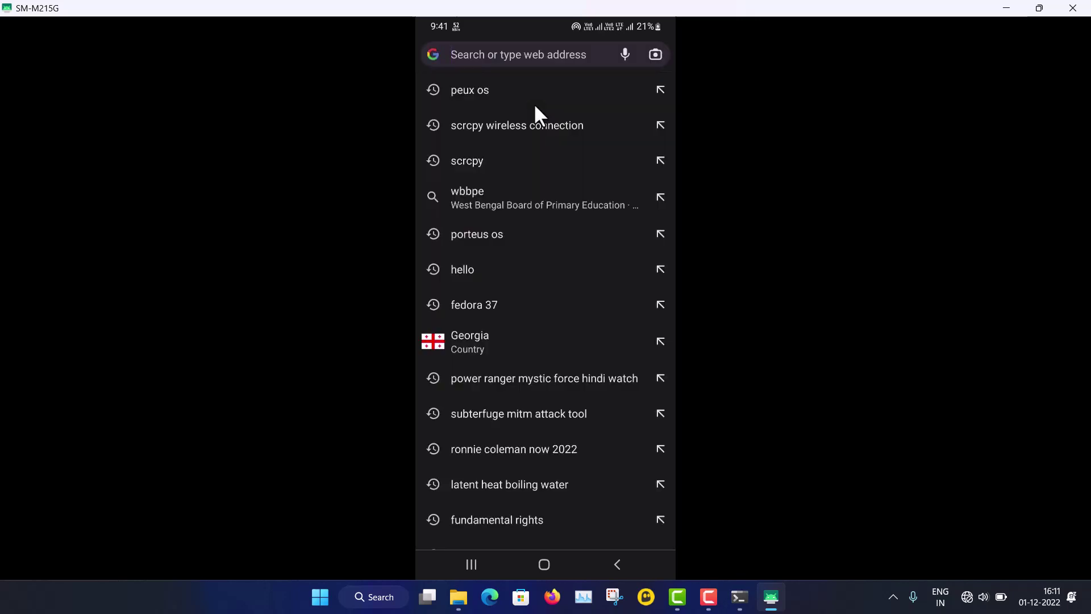
text(gttrtr6r666t)
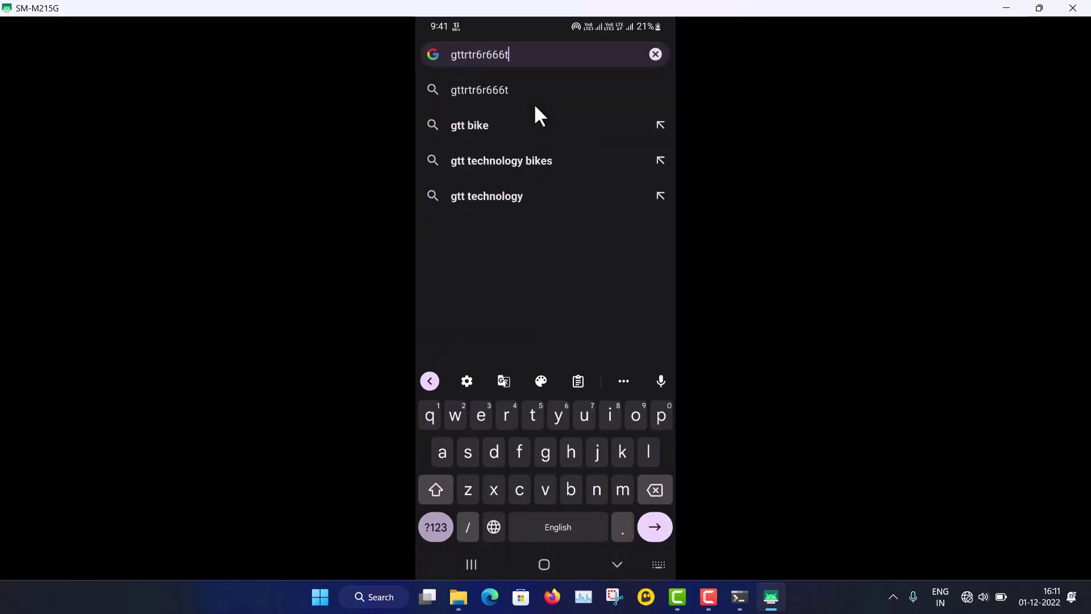
text(uy)
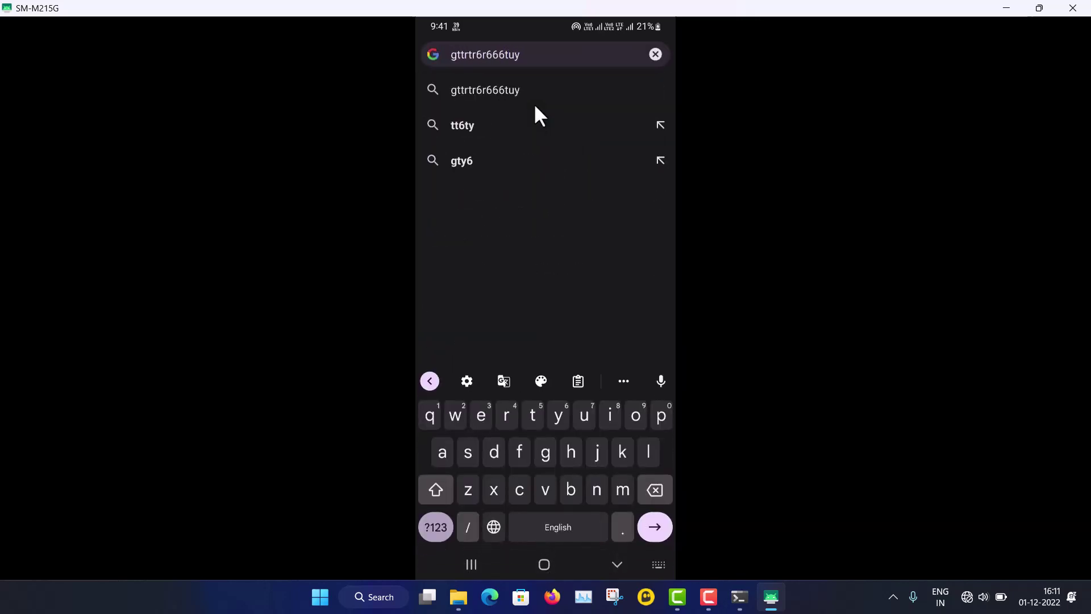
click(622, 362)
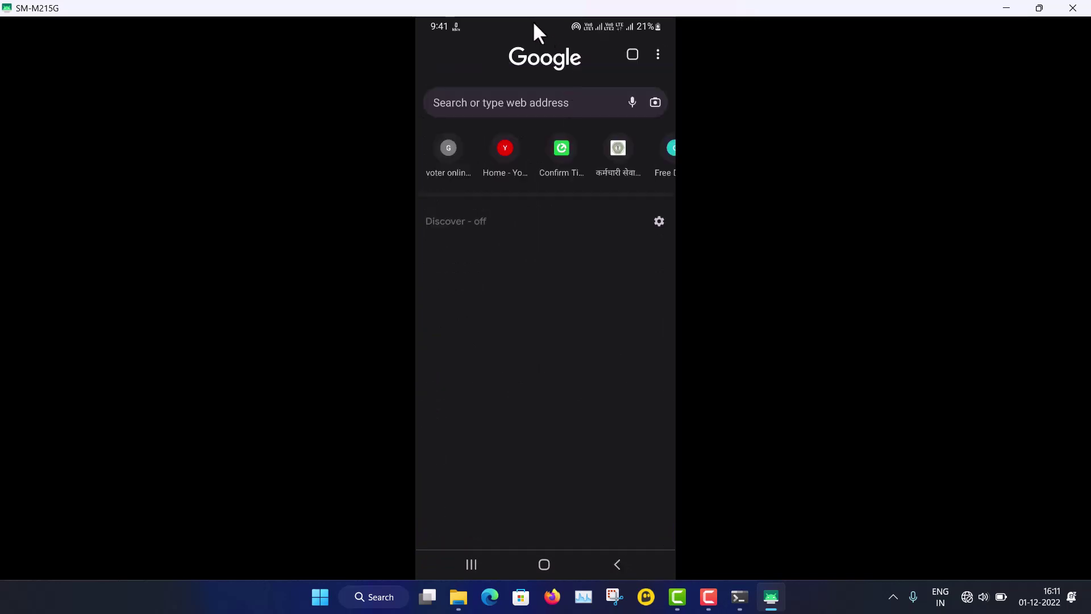
Examine the phone's notifications, cable charging details and all pages of quick settings through the mirrored screen.
drag(538, 31, 596, 343)
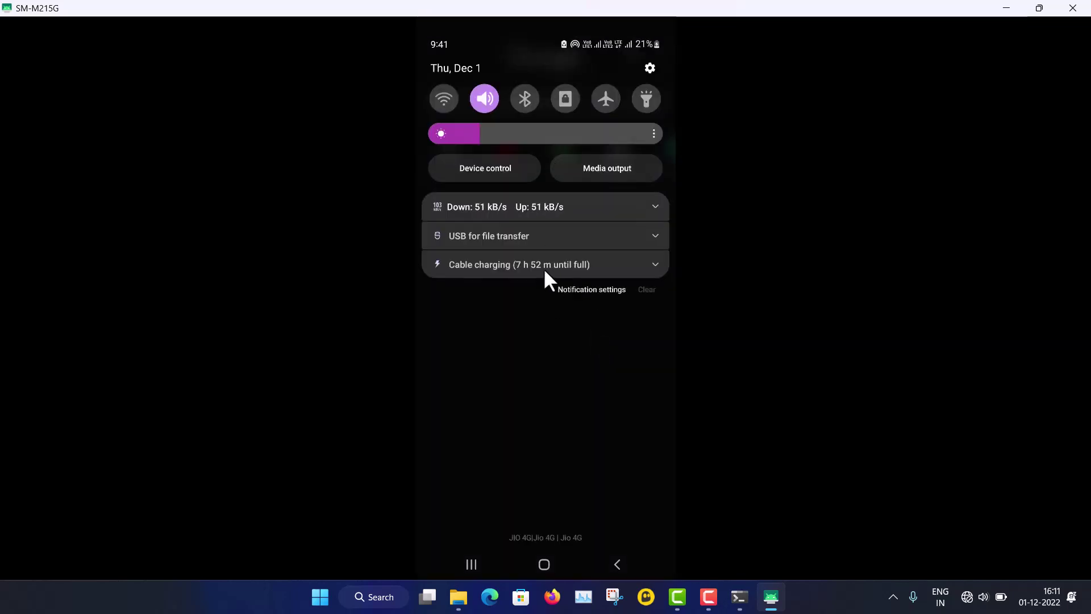
drag(543, 268, 589, 514)
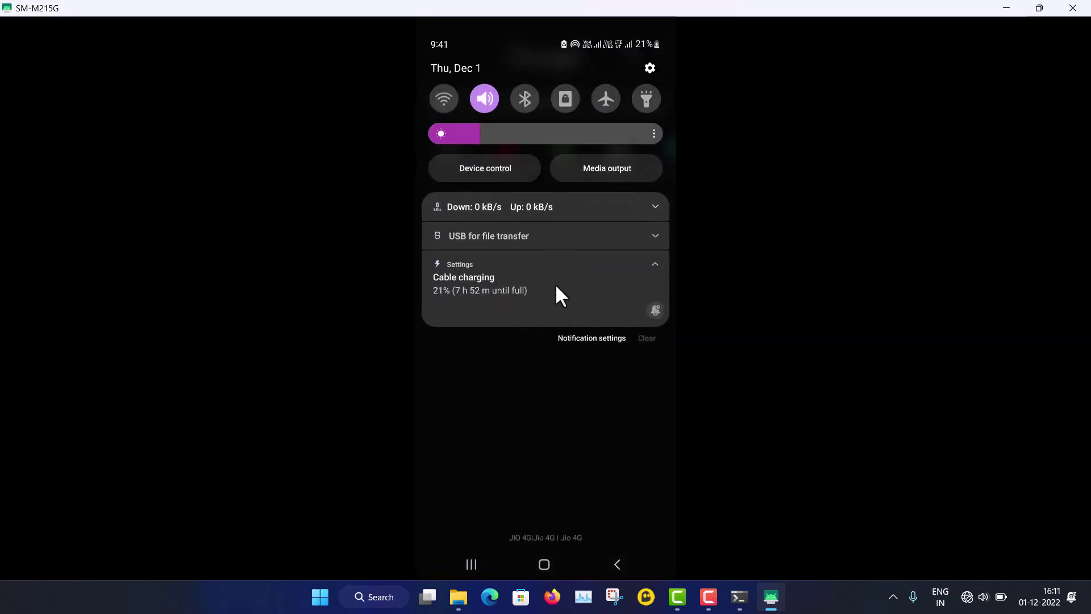
drag(555, 286, 562, 500)
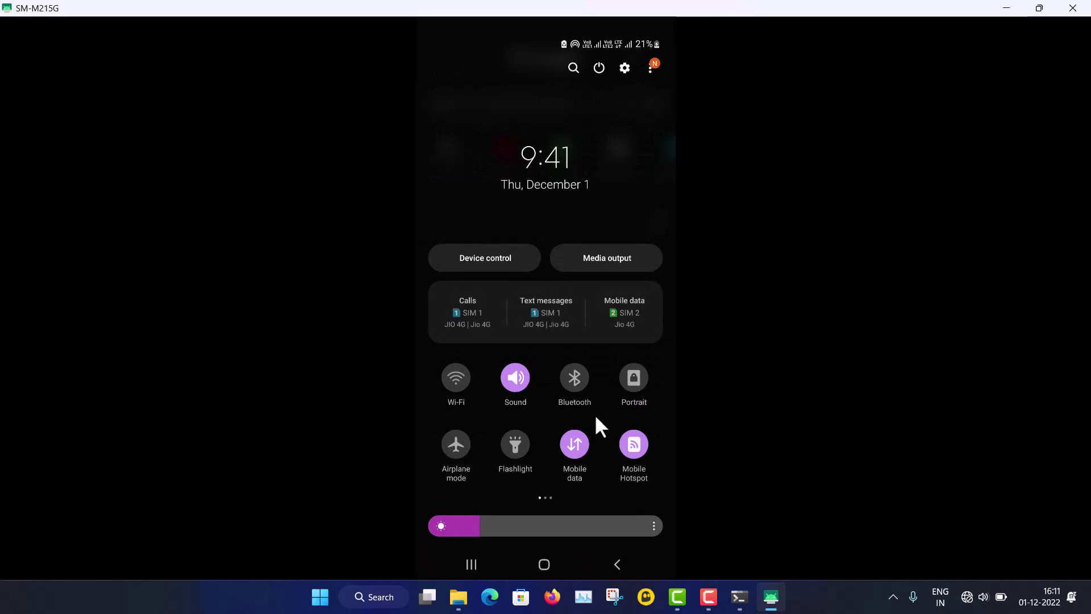
drag(518, 428, 400, 445)
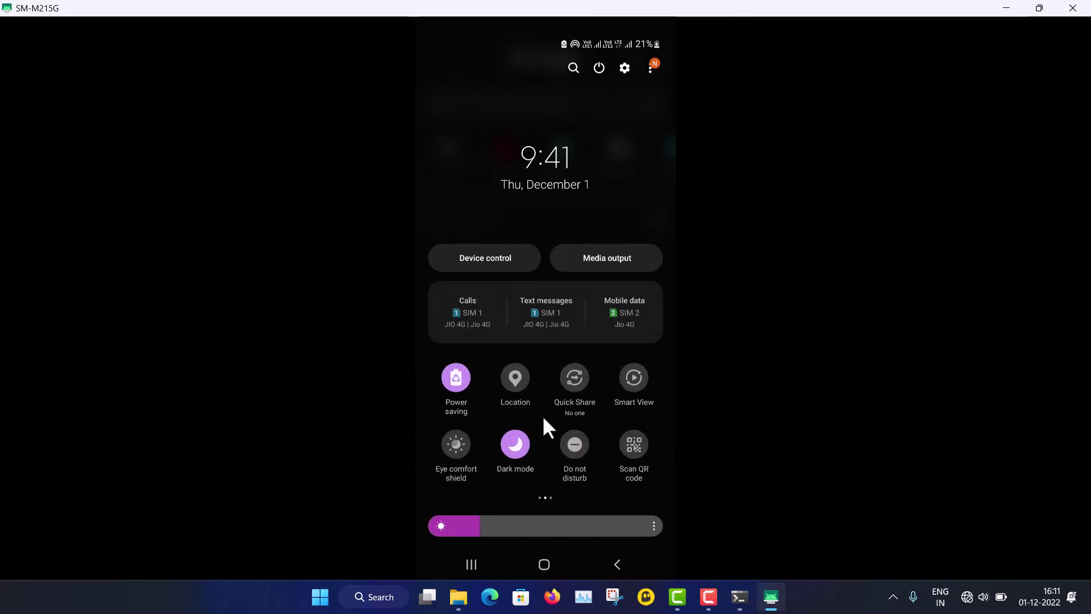
drag(544, 419, 358, 431)
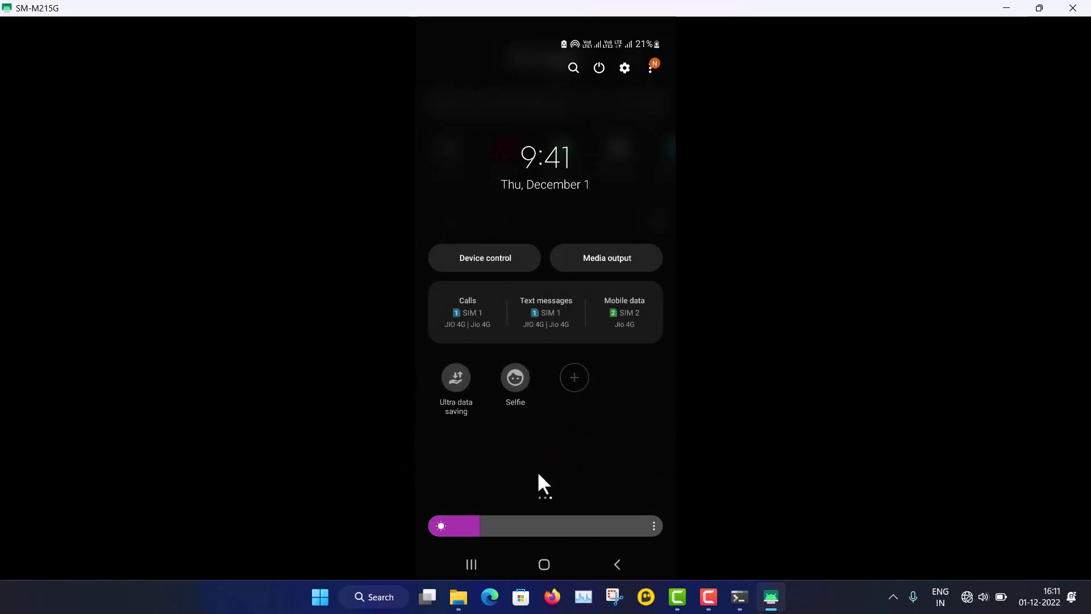
drag(532, 443, 528, 178)
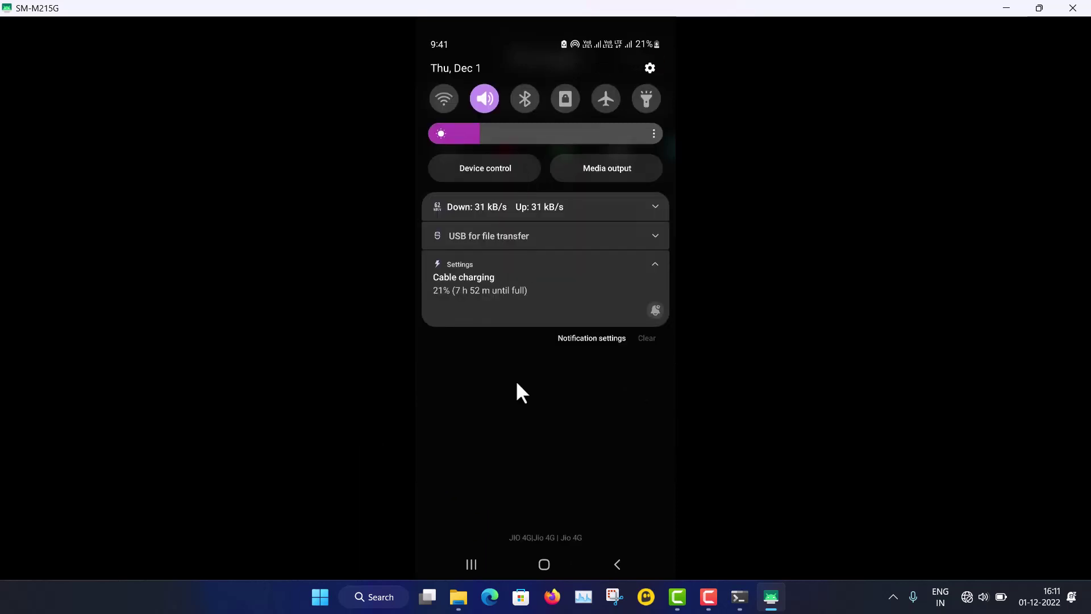
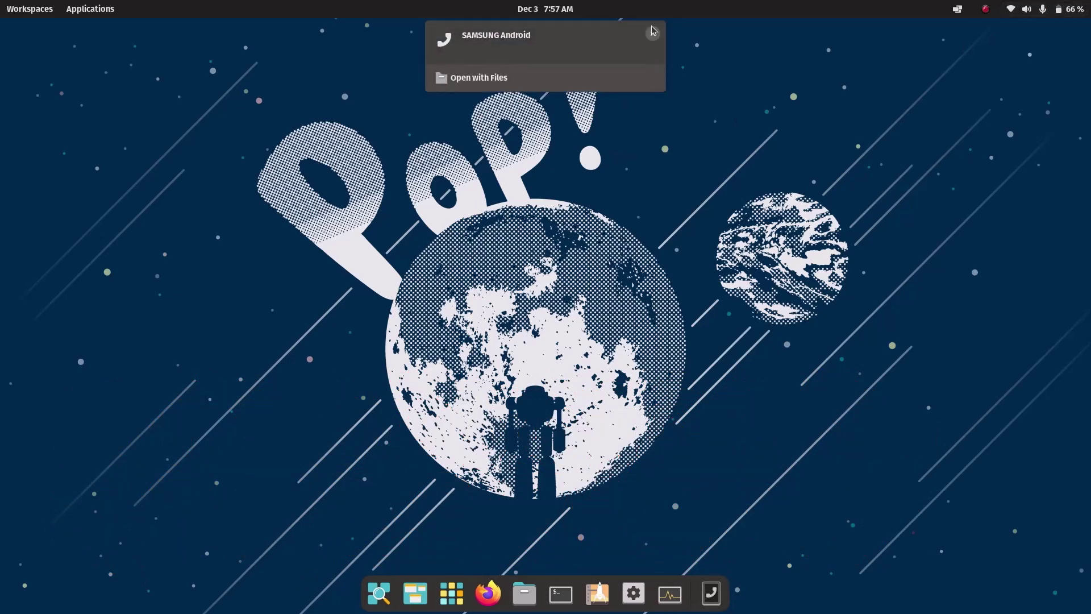
Dismiss the phone connection notification and run sudo apt install scrcpy in a terminal, authorising it with the account password.
click(652, 31)
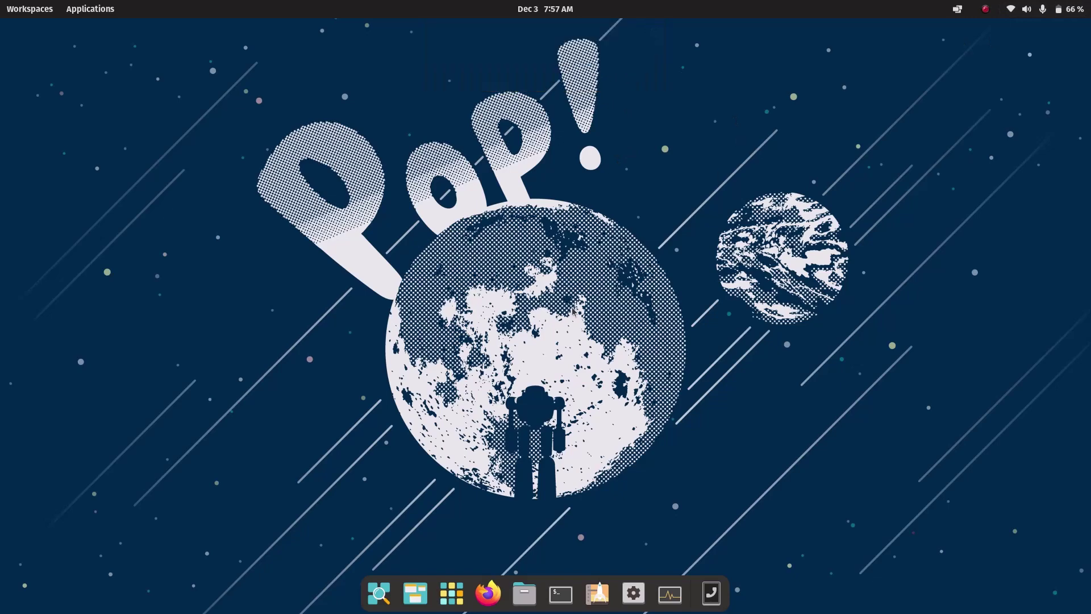
click(568, 604)
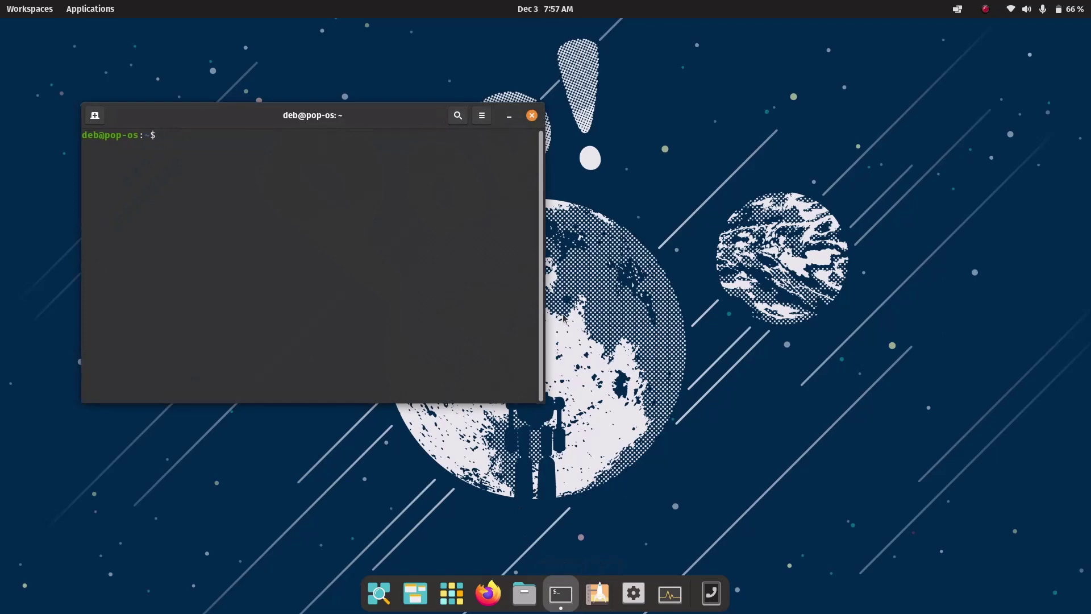
text(su)
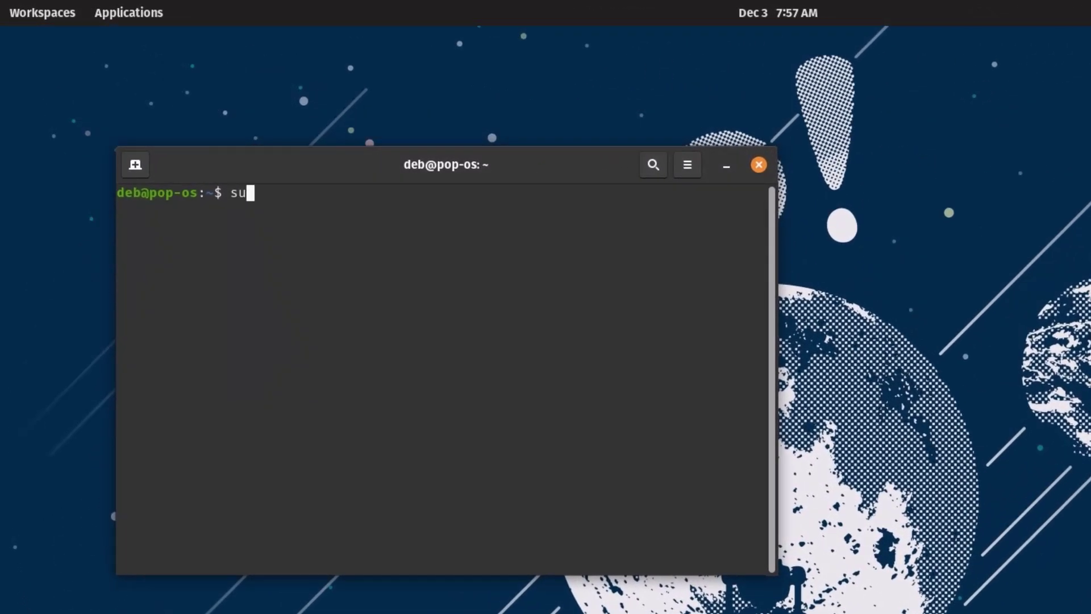
text(do apt install )
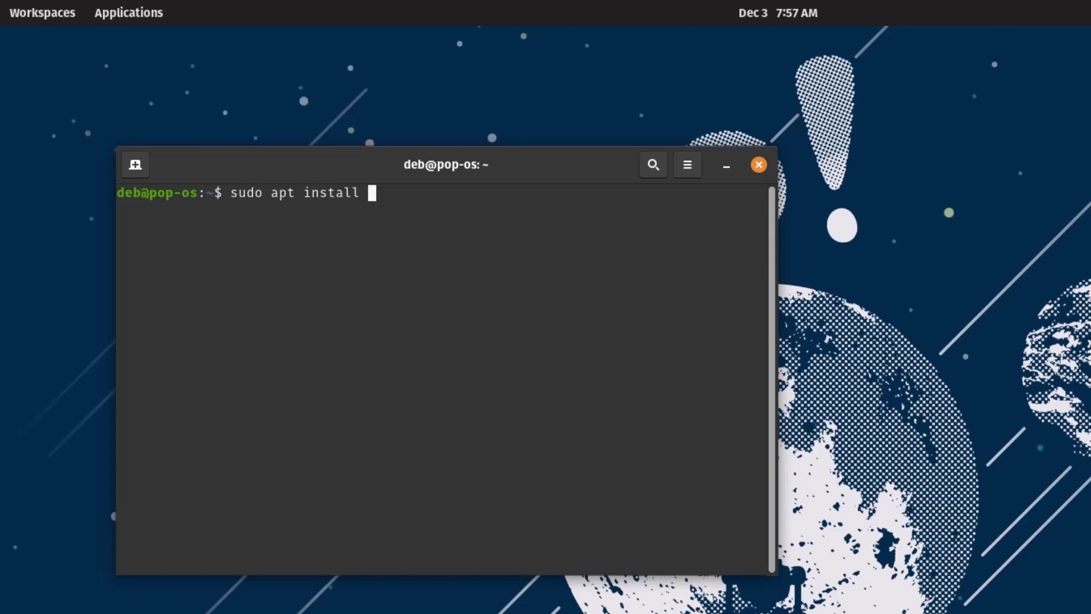
text(scrcpy)
key(Return)
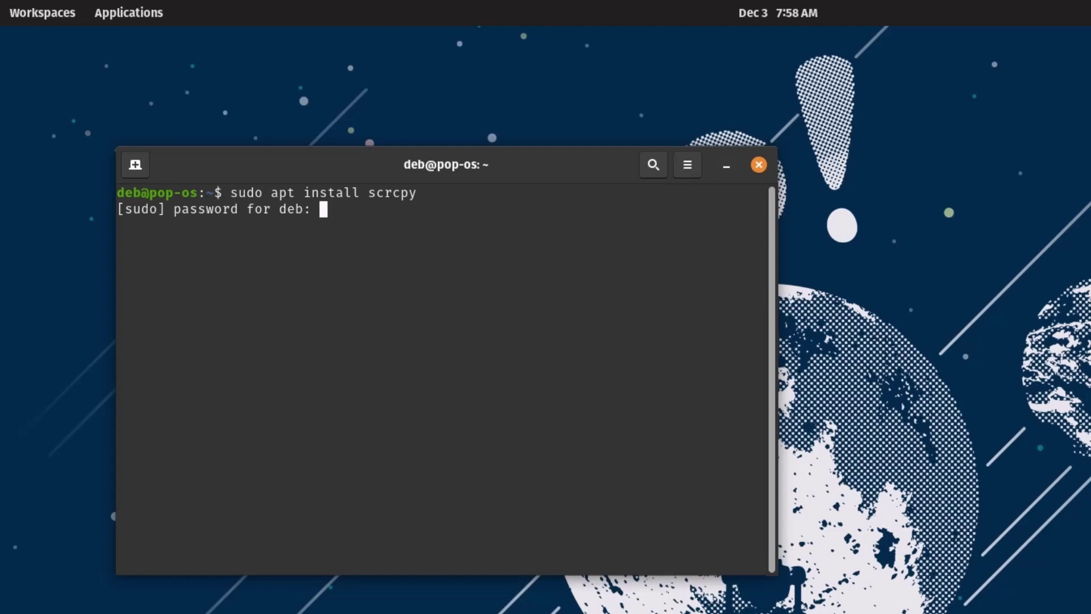
key(Return)
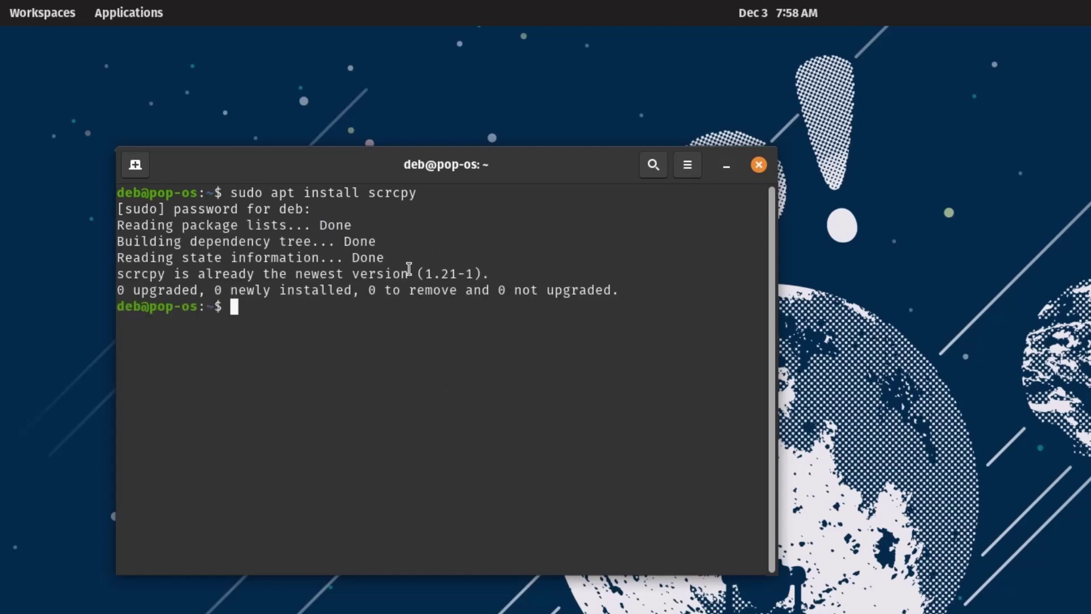
Highlight the scrcpy version line in the terminal output, clear the highlight, and run scrcpy to mirror the phone.
drag(409, 269, 555, 295)
click(502, 356)
text(scrcpy)
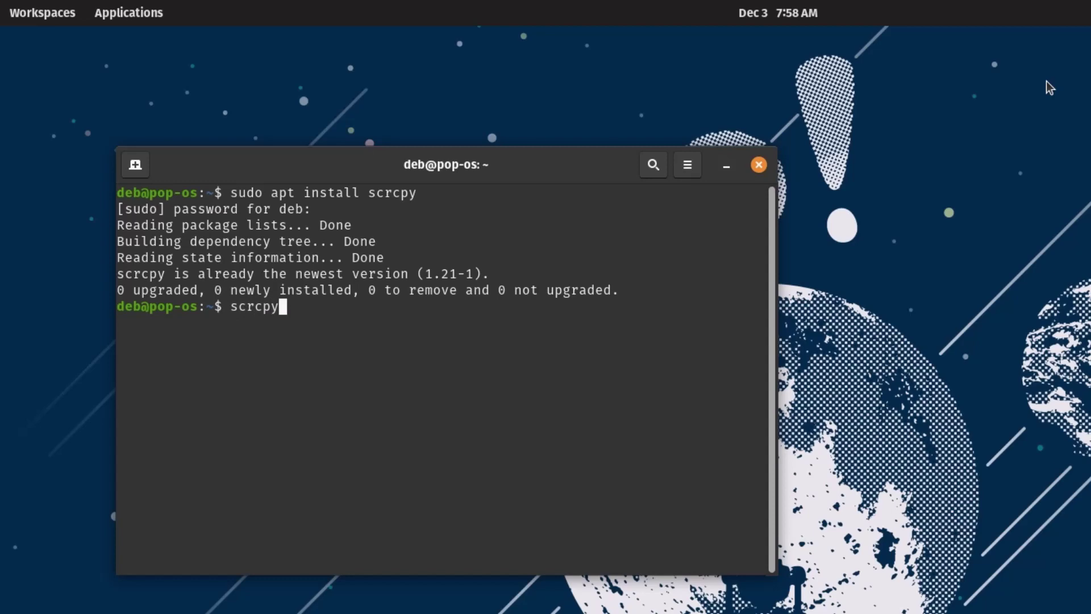
key(Return)
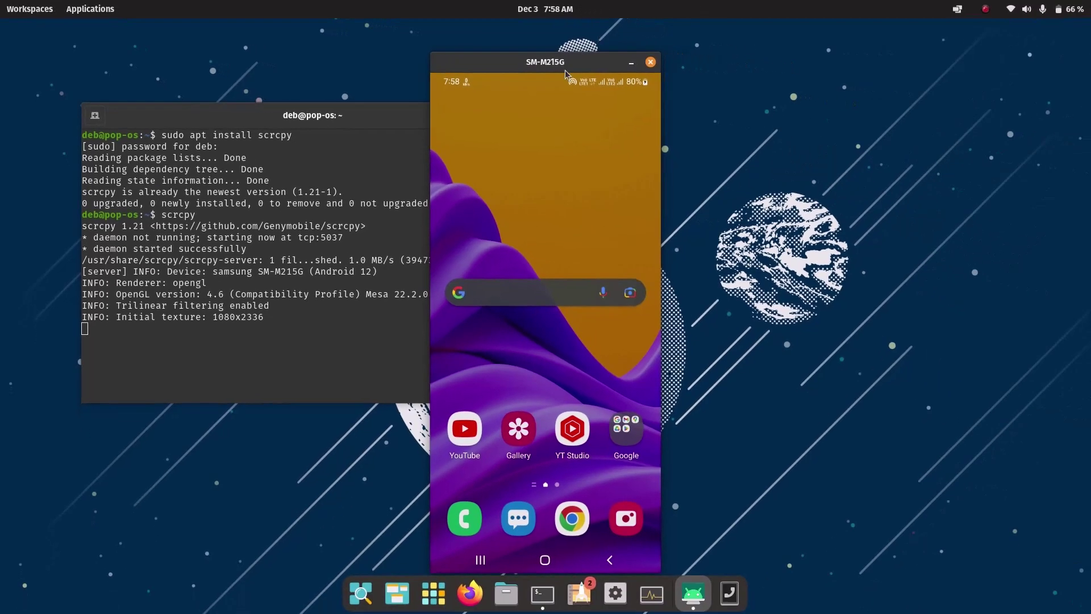
Move the mirrored phone window beside the terminal, and open and close the Google folder on the phone's home screen.
drag(583, 69, 857, 64)
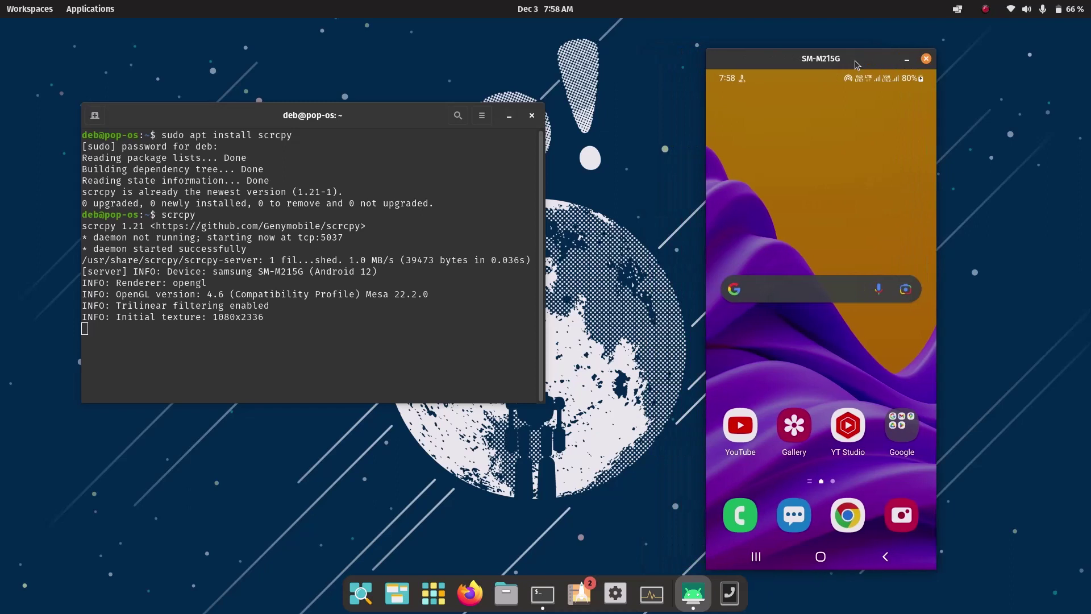
click(904, 425)
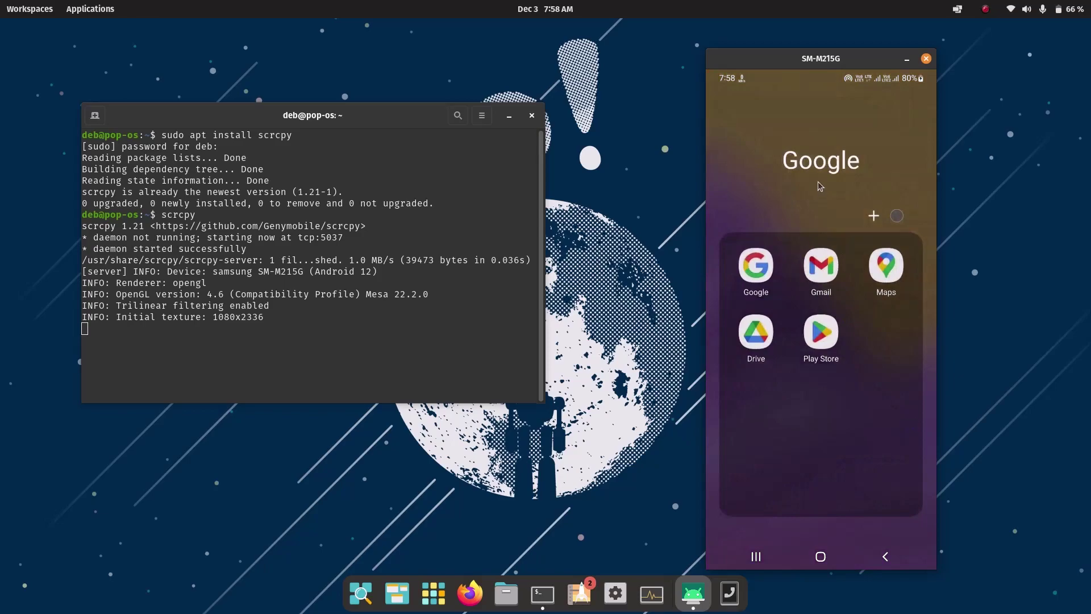
click(783, 181)
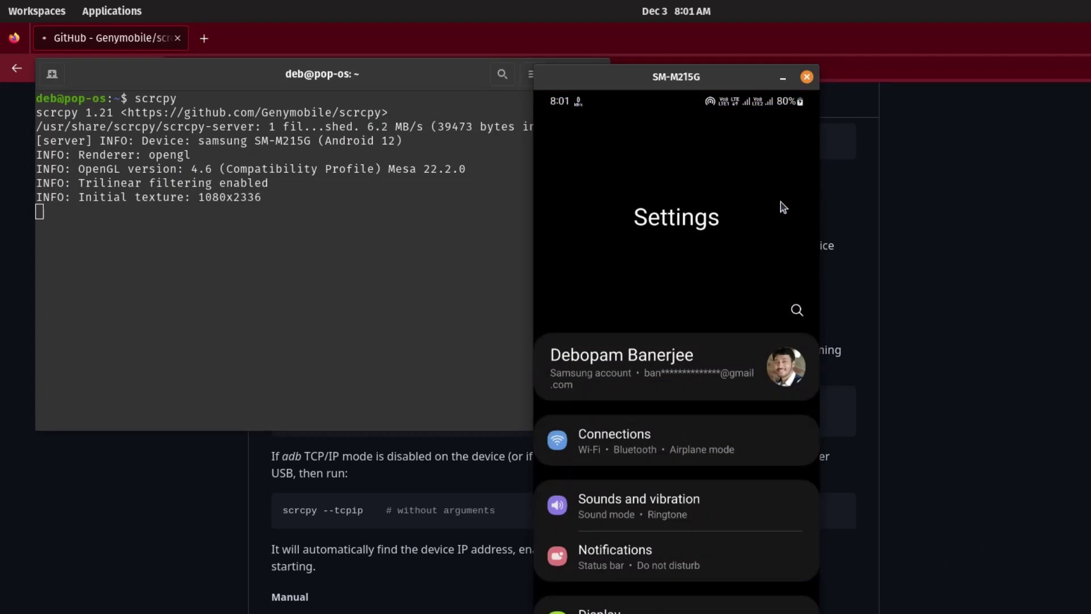
View the IP address in the phone's Status information under About phone, return to About phone, and close the mirror window.
scroll(783, 208, down, 10)
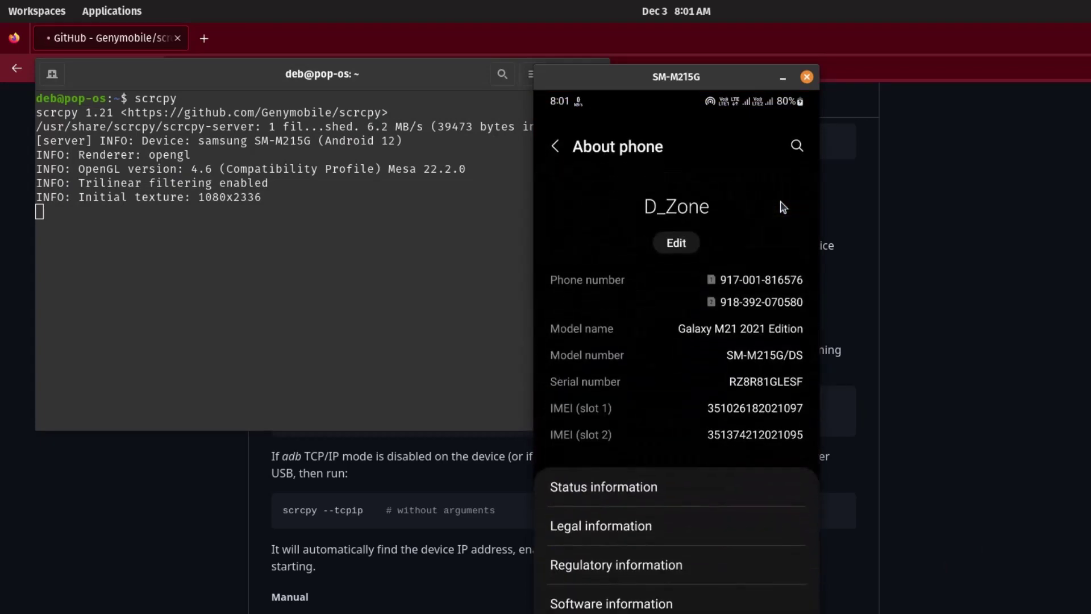
click(598, 489)
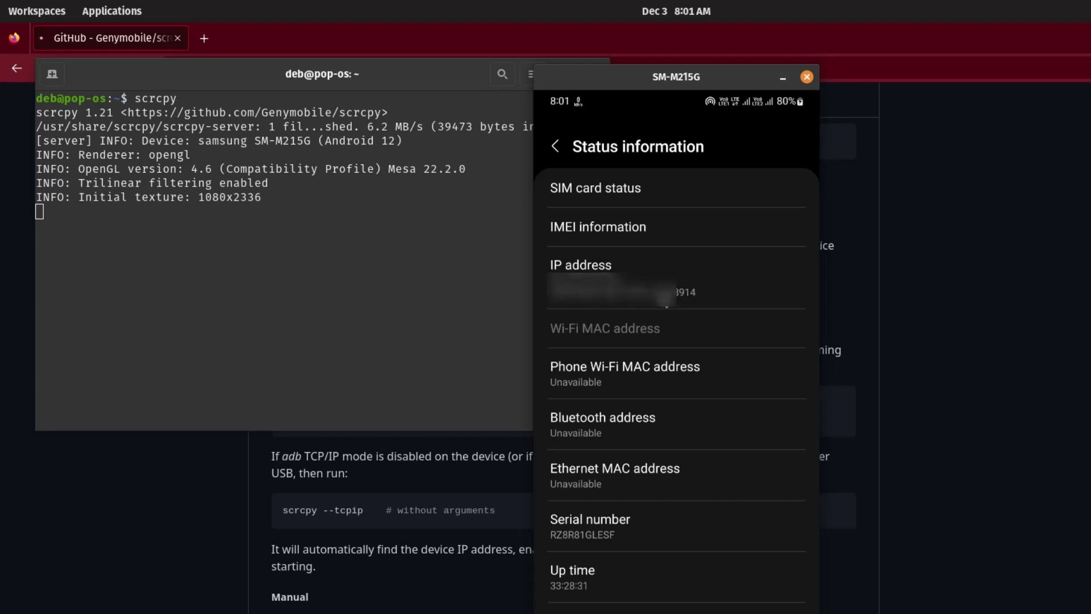
click(550, 147)
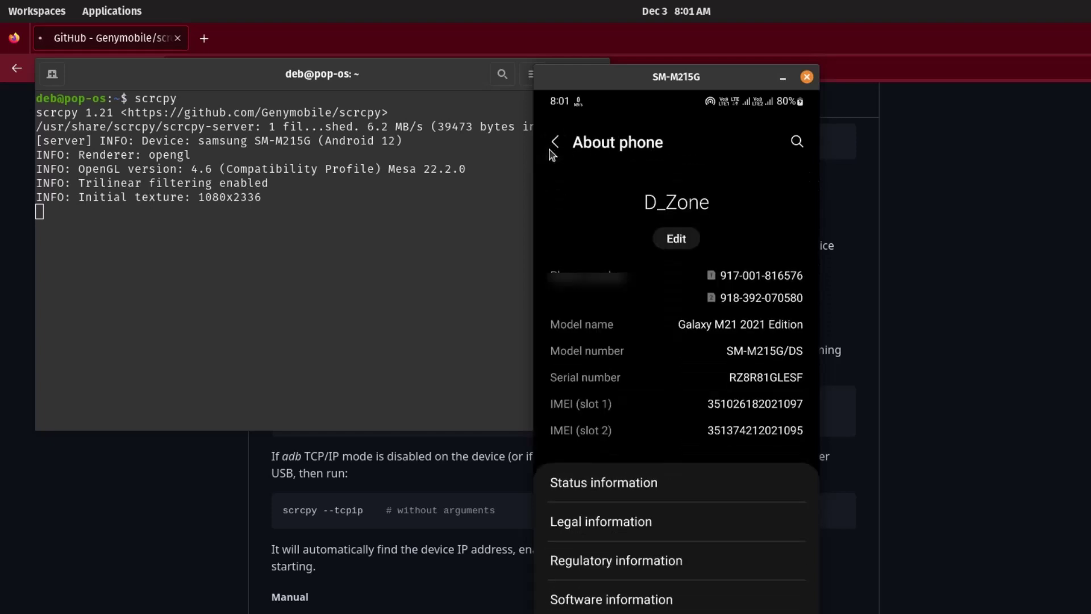
click(808, 79)
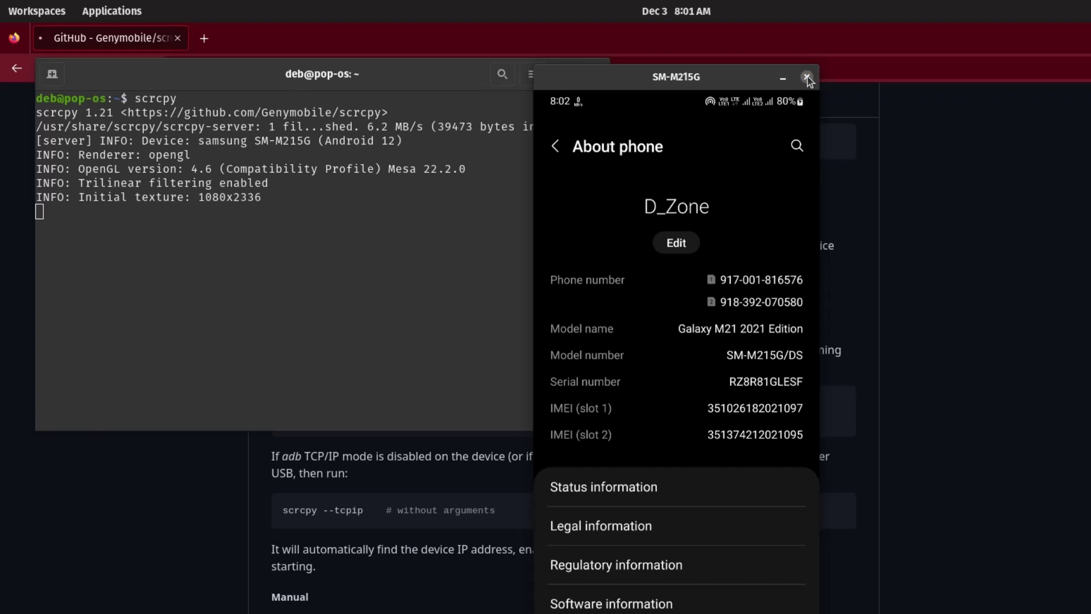
click(1063, 227)
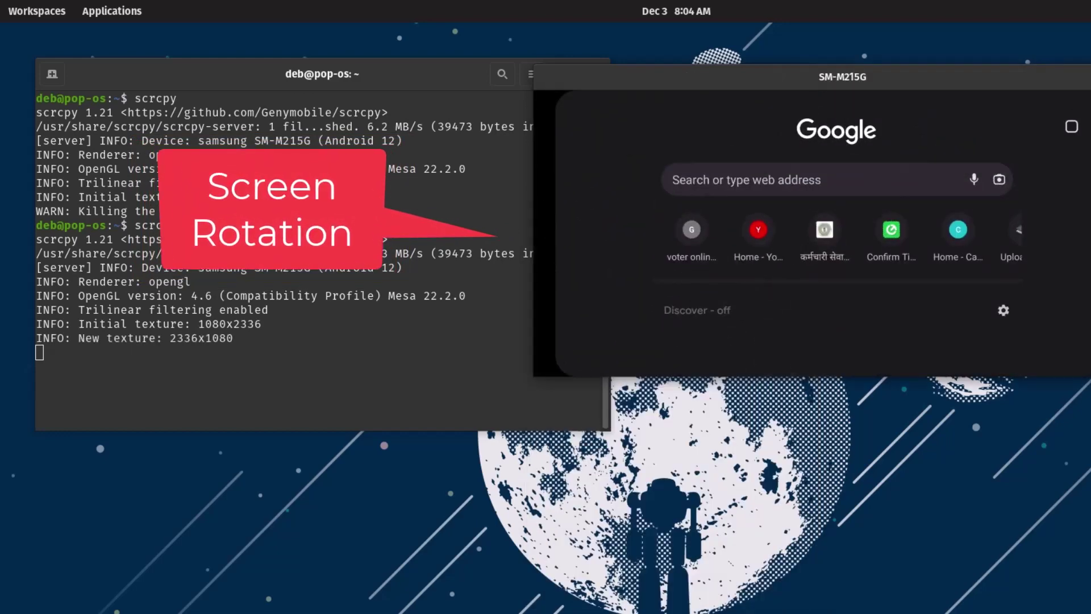
Maximize the mirrored phone window while the phone's Chrome page is in landscape orientation.
double_click(905, 77)
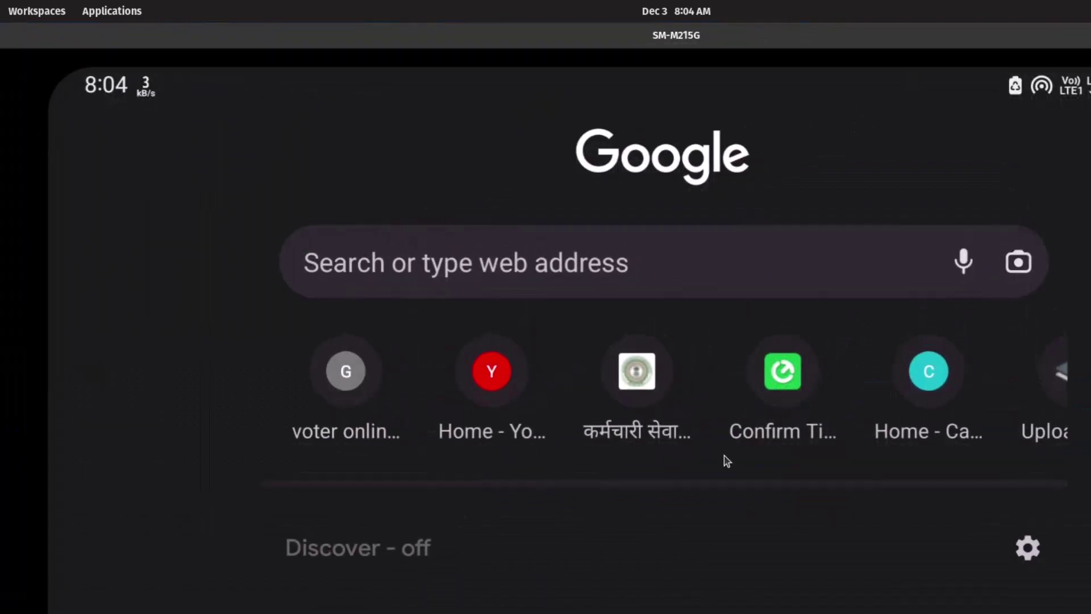